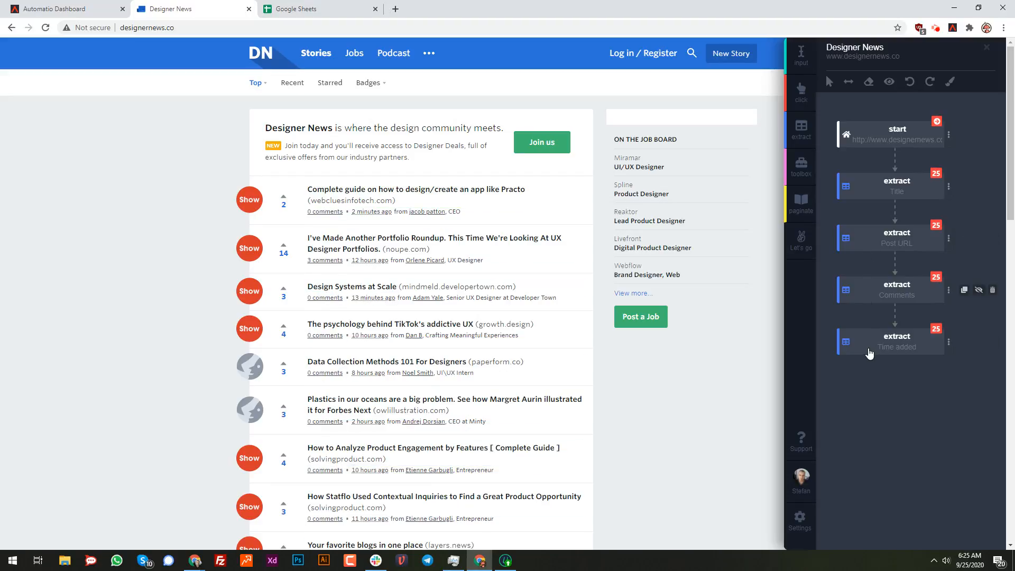
scroll(867, 341, down, 3)
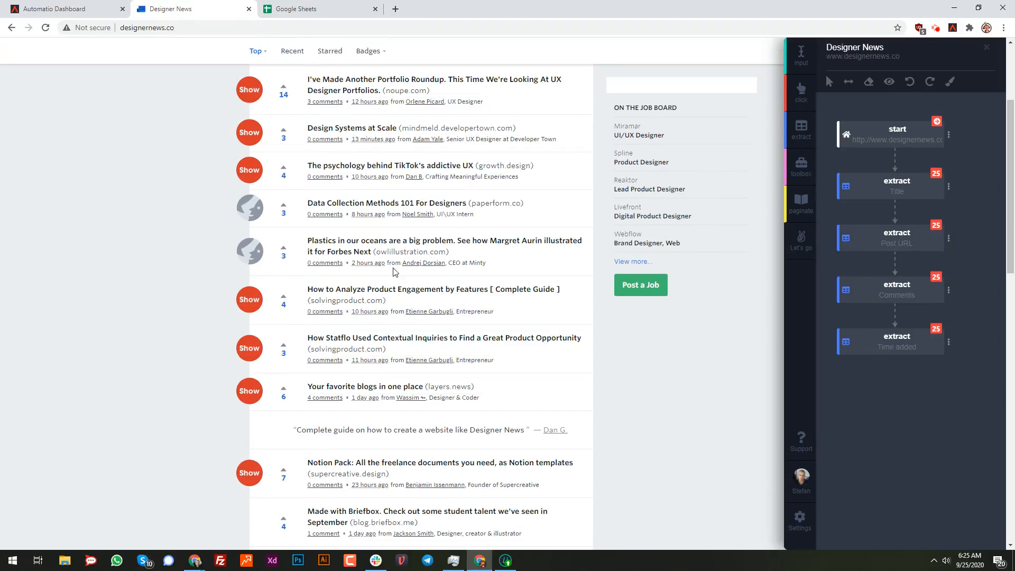
scroll(368, 242, up, 3)
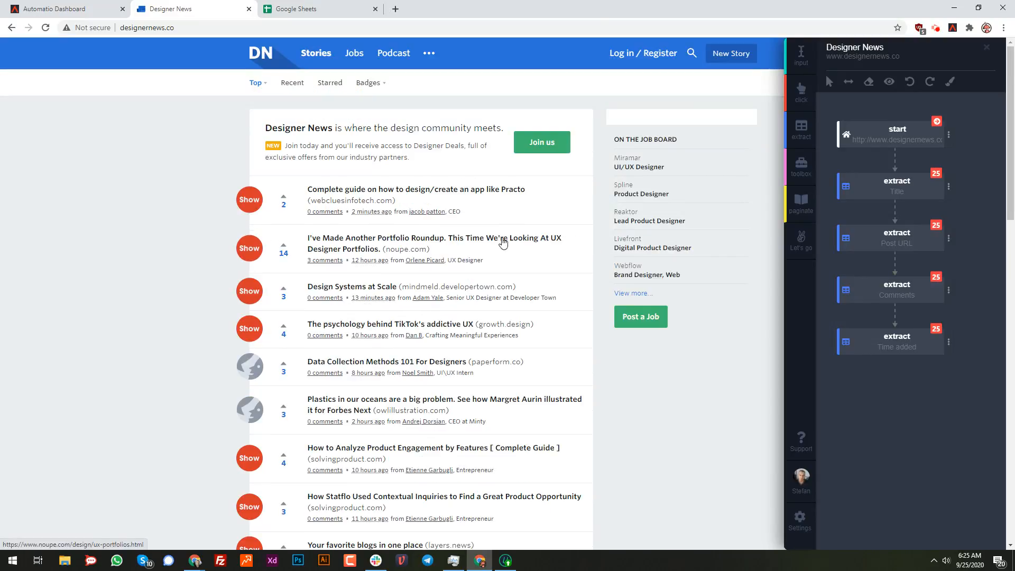
scroll(632, 344, down, 20)
scroll(633, 345, up, 20)
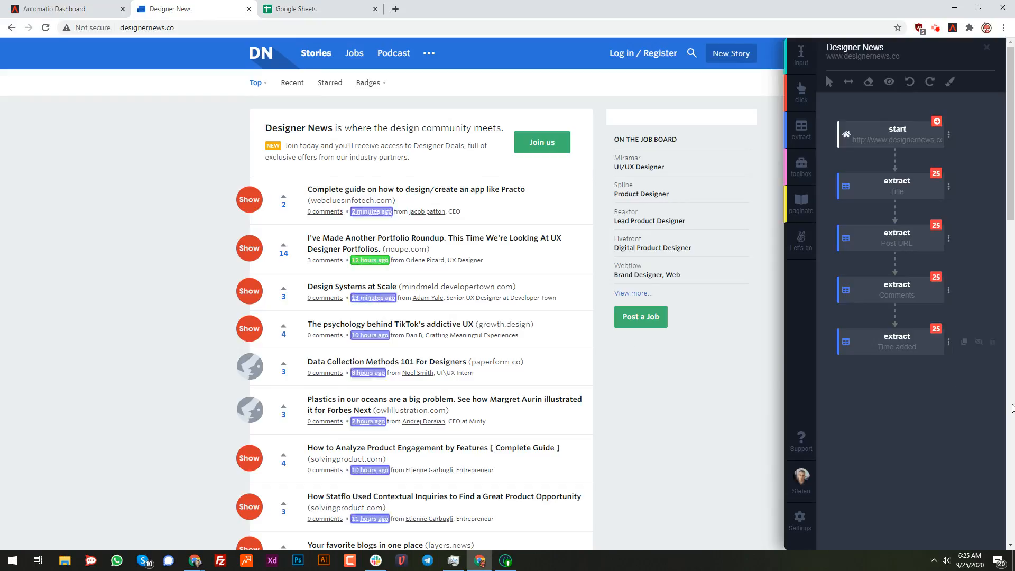
mouse_move(941, 338)
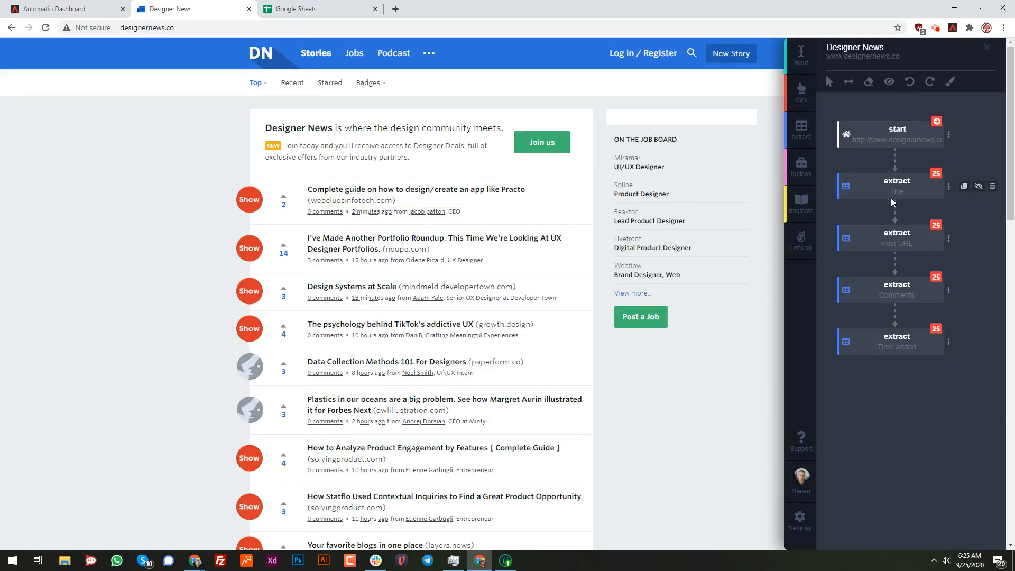
Step: Add an extract action that captures every post's author, excluding the author of the quoted line between the posts
click(801, 129)
click(415, 373)
scroll(444, 258, down, 7)
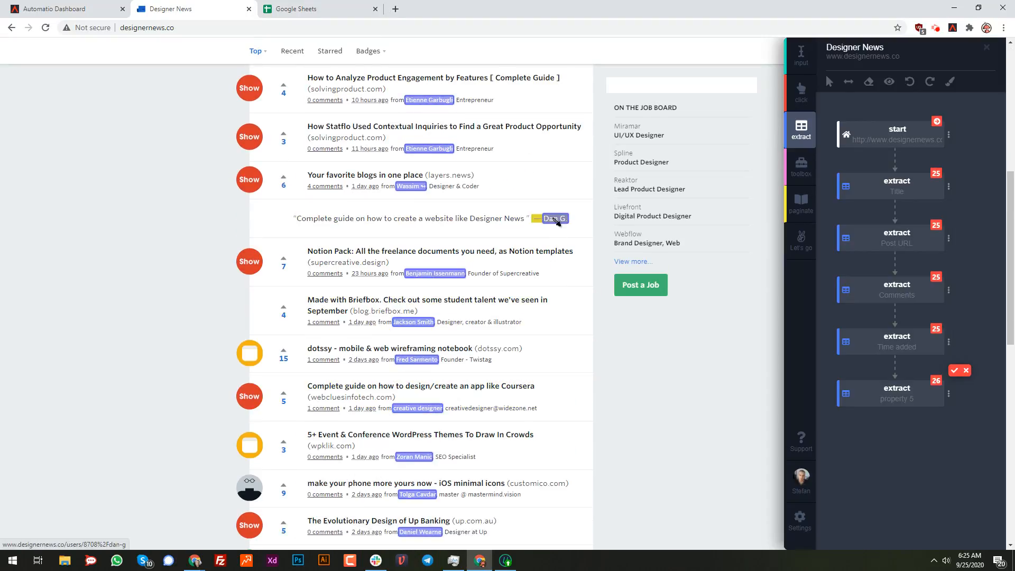
click(556, 220)
click(338, 188)
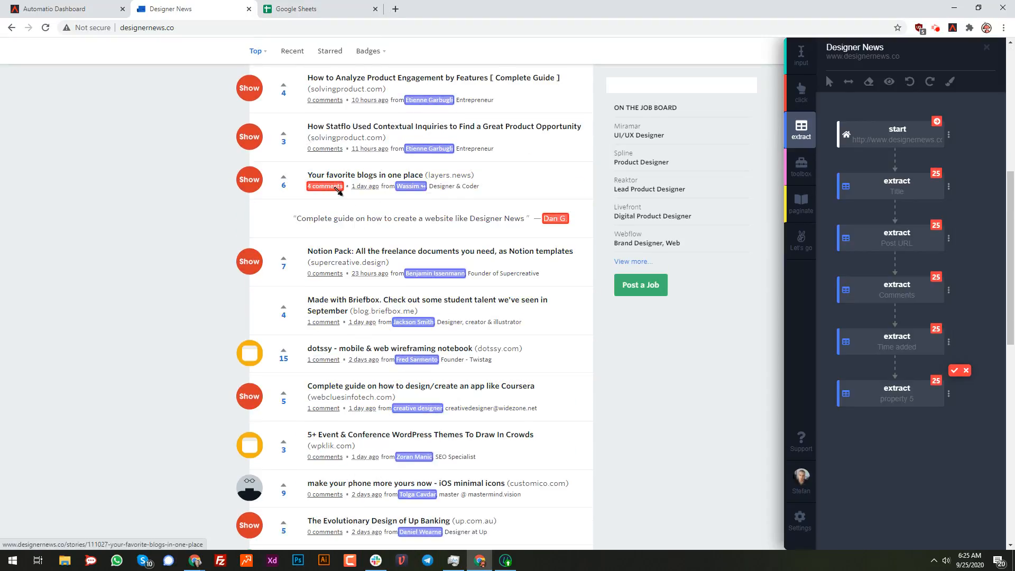
Step: Add an extract action for the posts' vote counts and rename the property 5 action as Authors
click(801, 131)
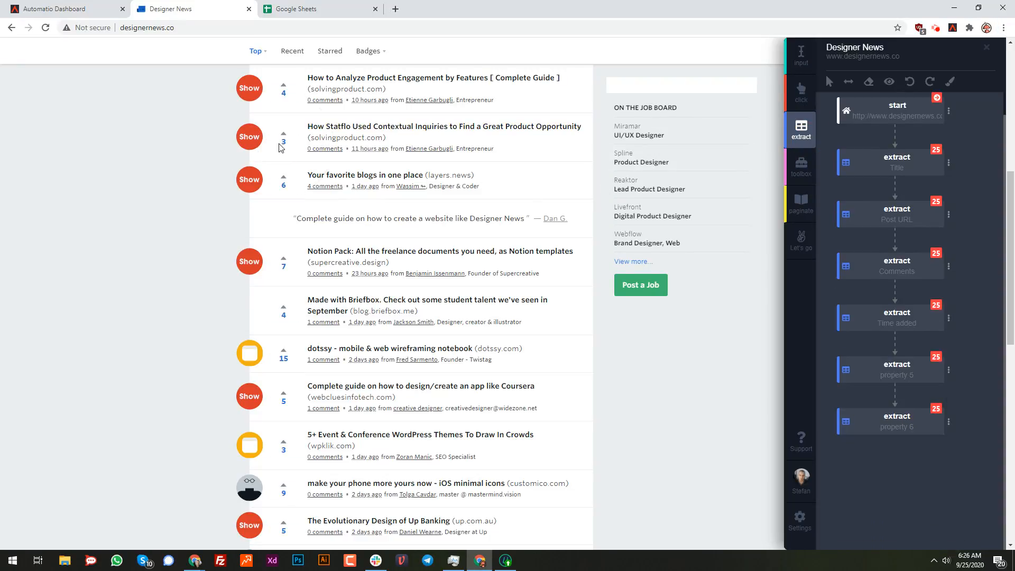
double_click(899, 376)
text(Authors)
key(Return)
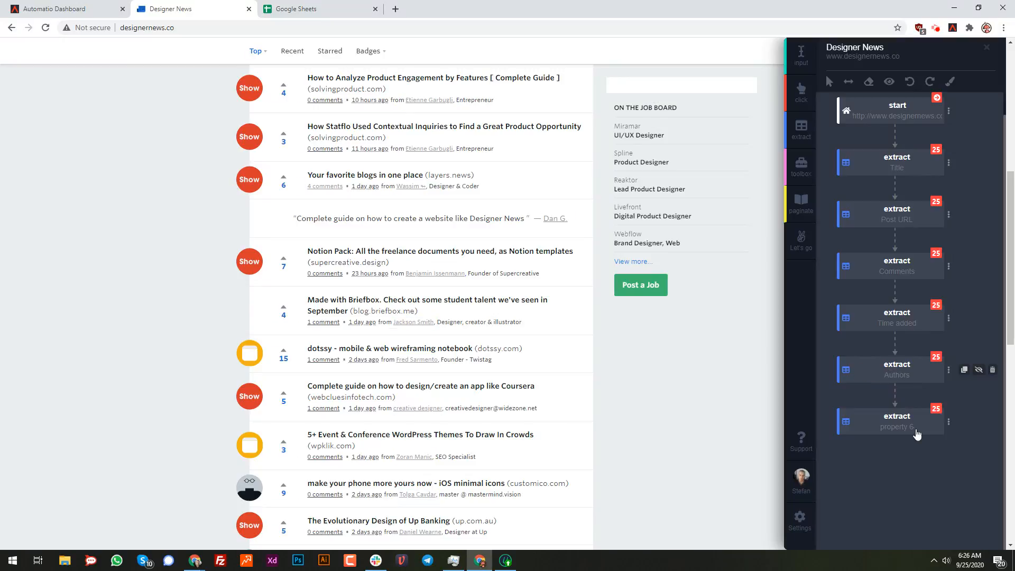
Step: Rename the property 6 extract action as Votes and preview the extracted data
double_click(902, 430)
text(Time added)
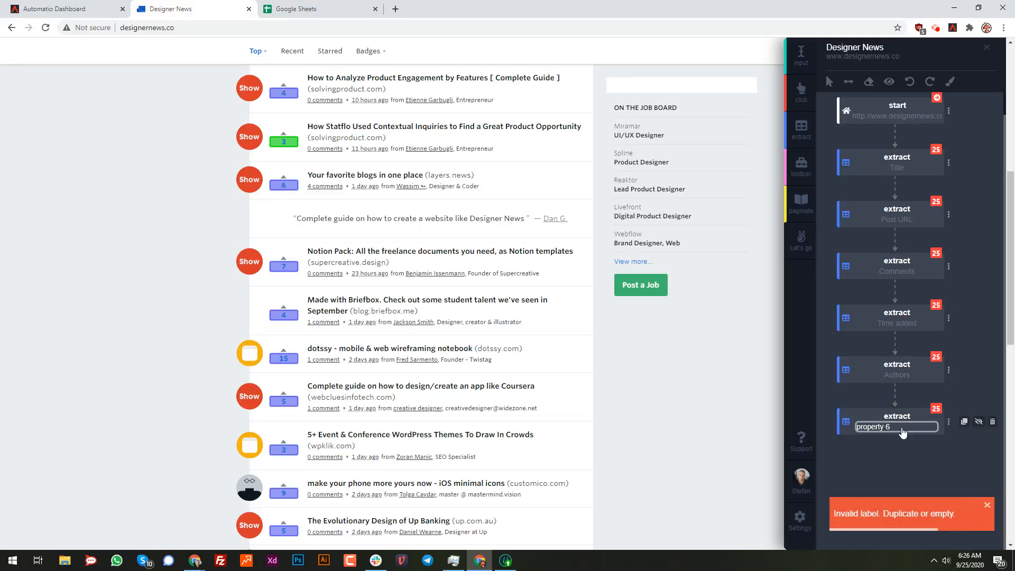
double_click(902, 429)
click(902, 430)
text(Votes)
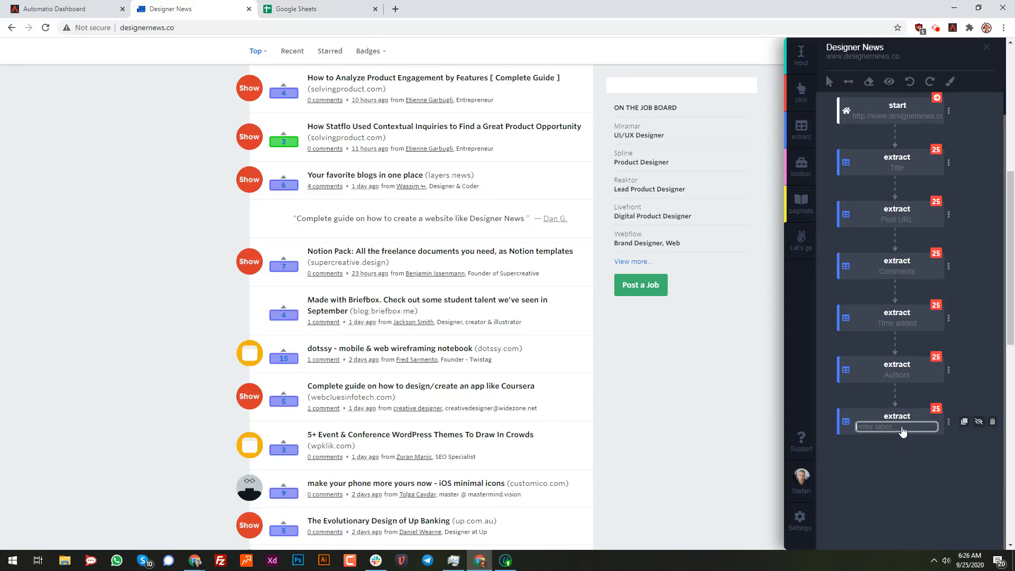
key(Return)
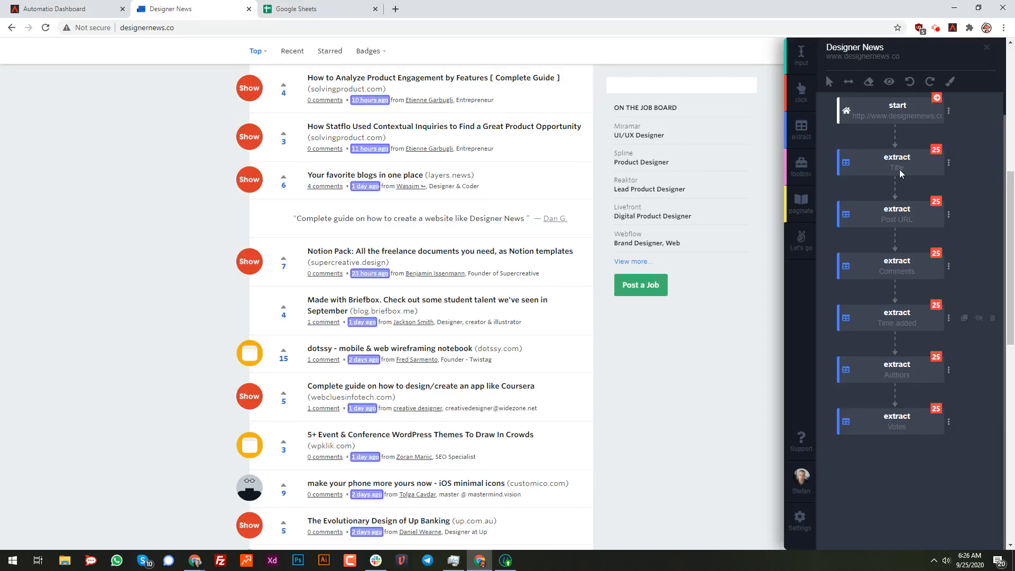
click(888, 83)
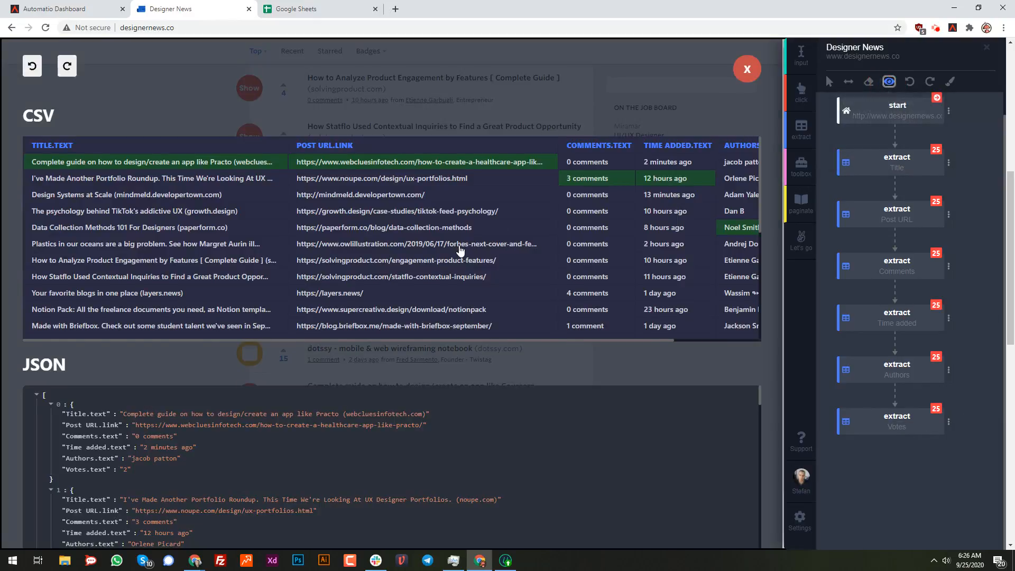
click(746, 69)
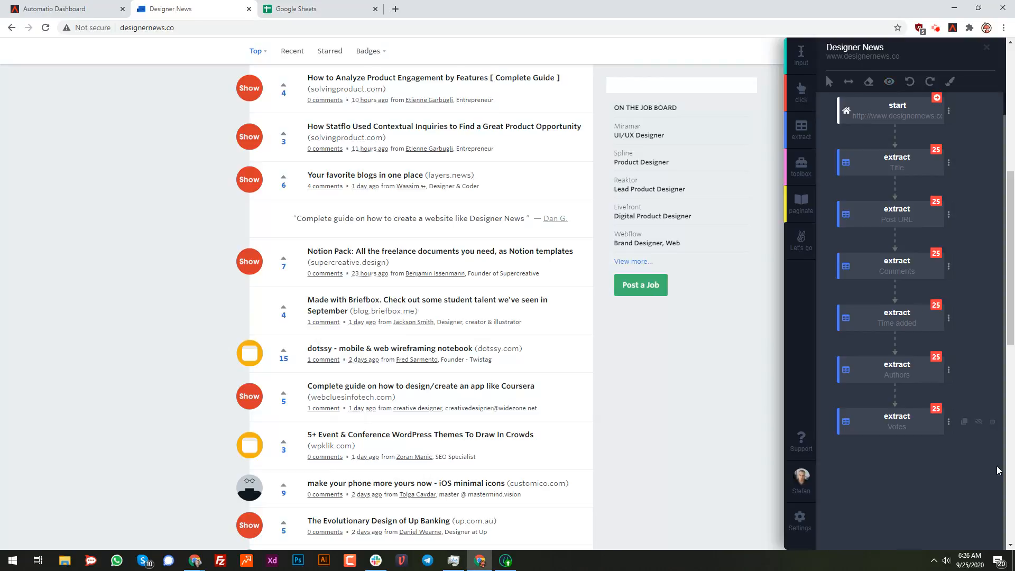
Step: Add a standard paginate action on the Next link and loop it back to the Title extract action
scroll(555, 332, down, 5)
scroll(550, 326, down, 4)
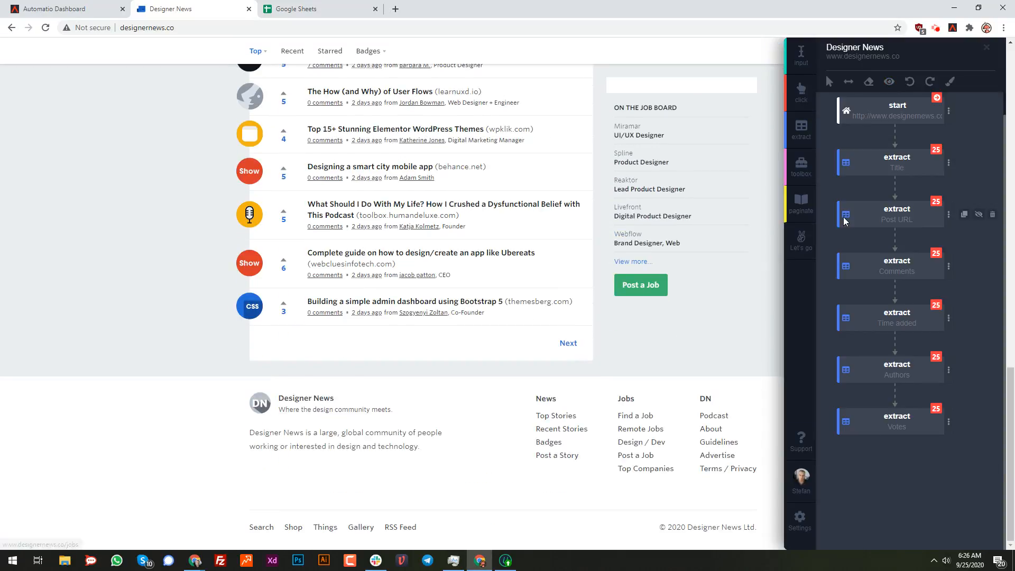
click(801, 204)
click(576, 354)
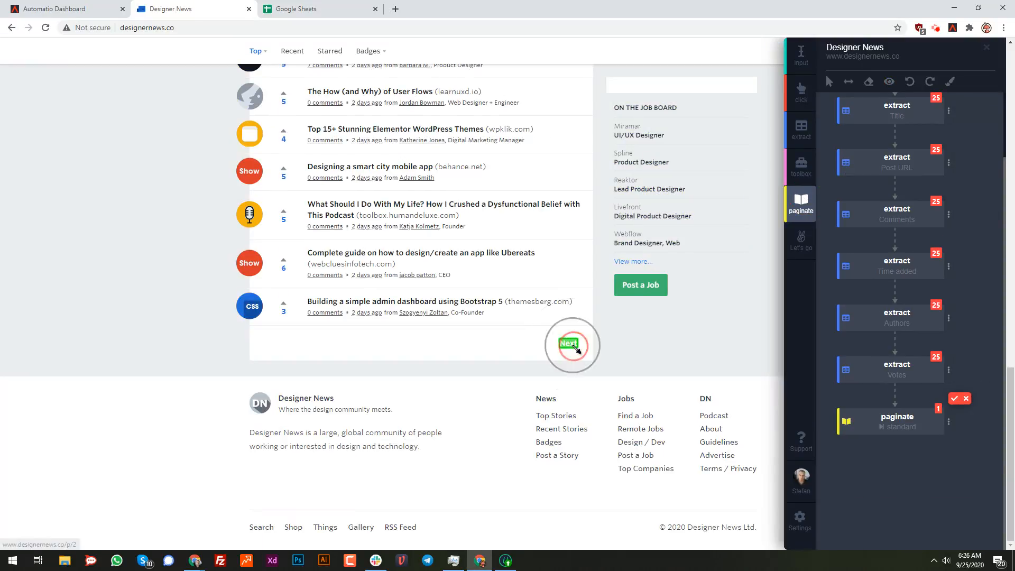
drag(802, 206, 867, 190)
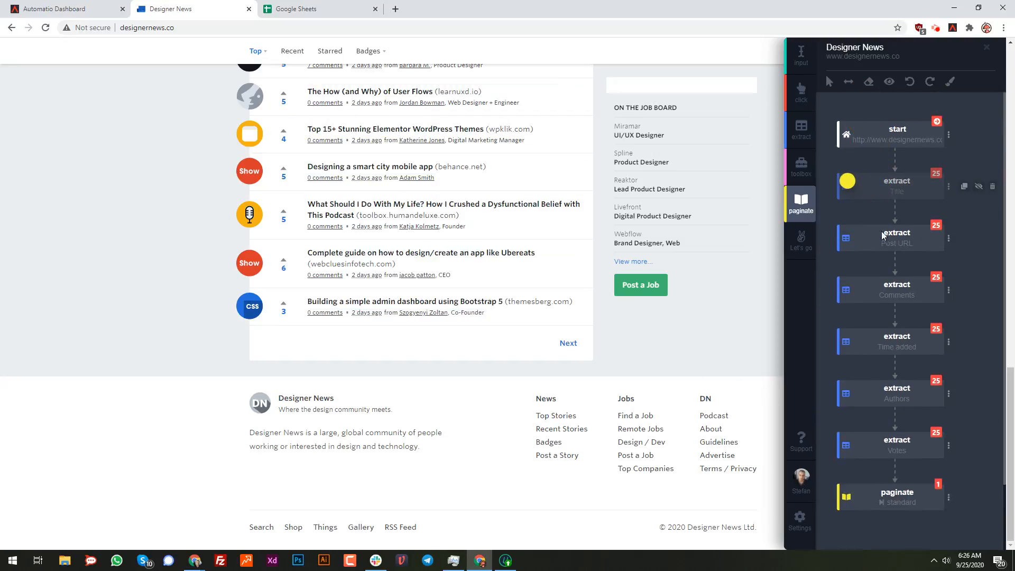
Step: Set the paginate action to 10 pages and start running the Designer News bot
scroll(899, 317, down, 2)
click(949, 421)
click(866, 521)
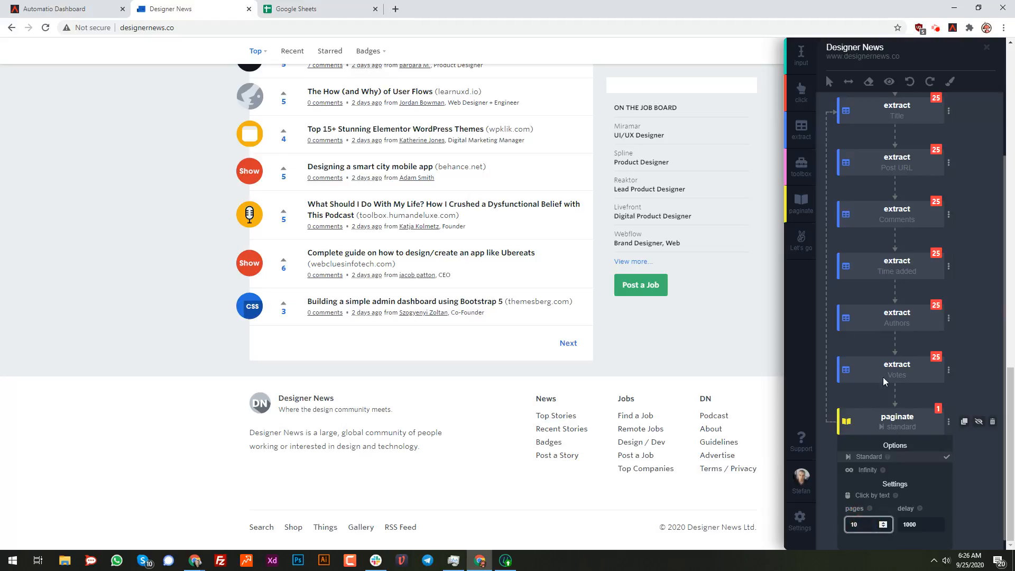
click(801, 239)
click(836, 292)
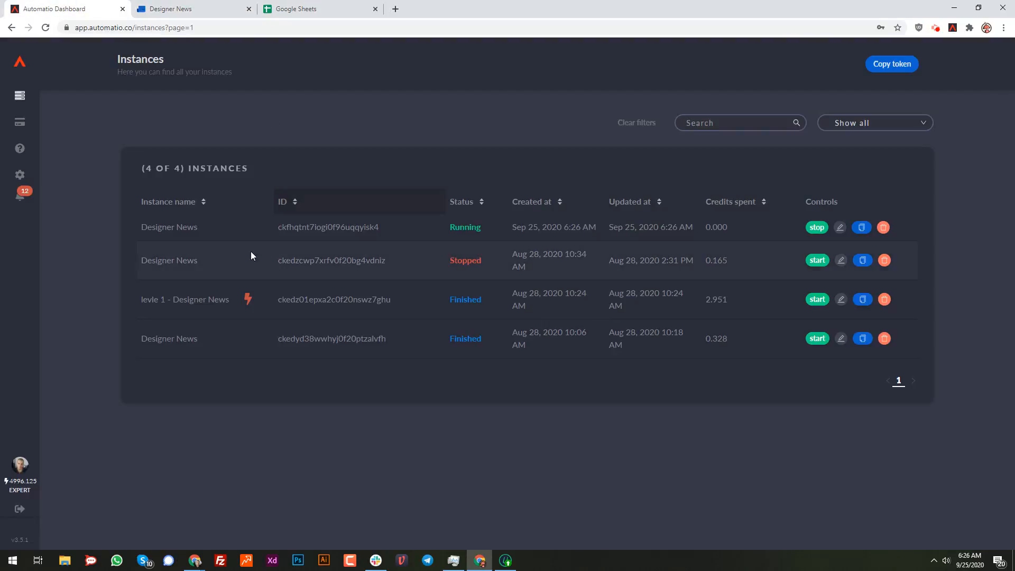
Step: Open the running Designer News instance in the Automatio dashboard and check its logs
double_click(465, 227)
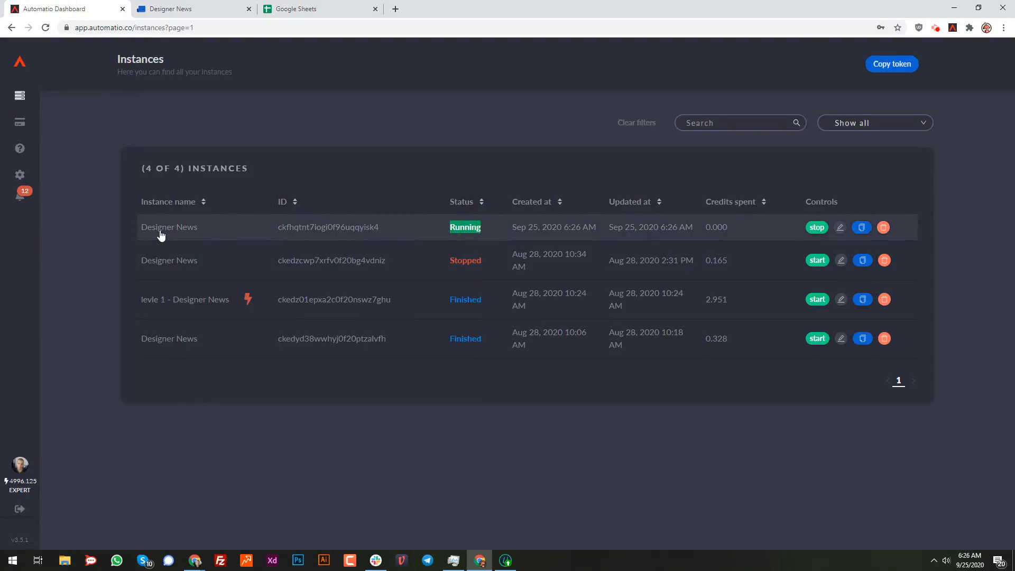
click(162, 232)
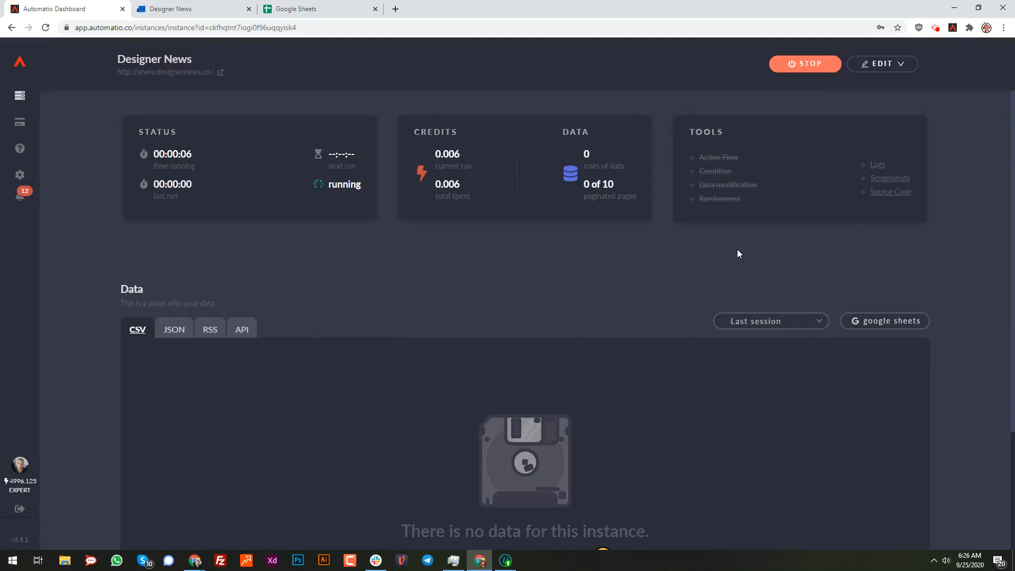
click(877, 165)
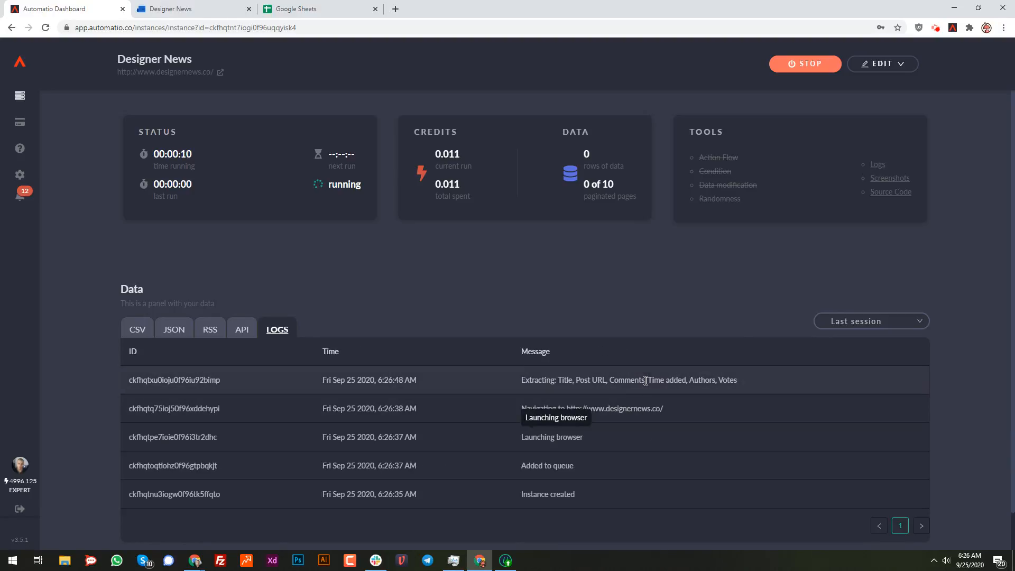
Step: Review the extracted rows in the instance's CSV data and download them as a CSV file
click(128, 337)
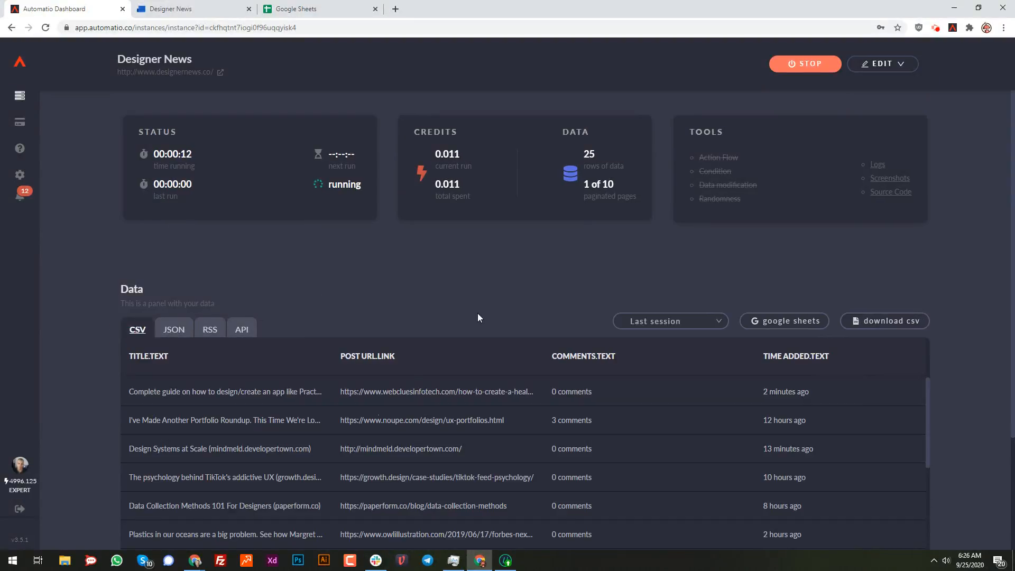
scroll(961, 240, down, 3)
scroll(534, 317, down, 5)
scroll(709, 336, up, 5)
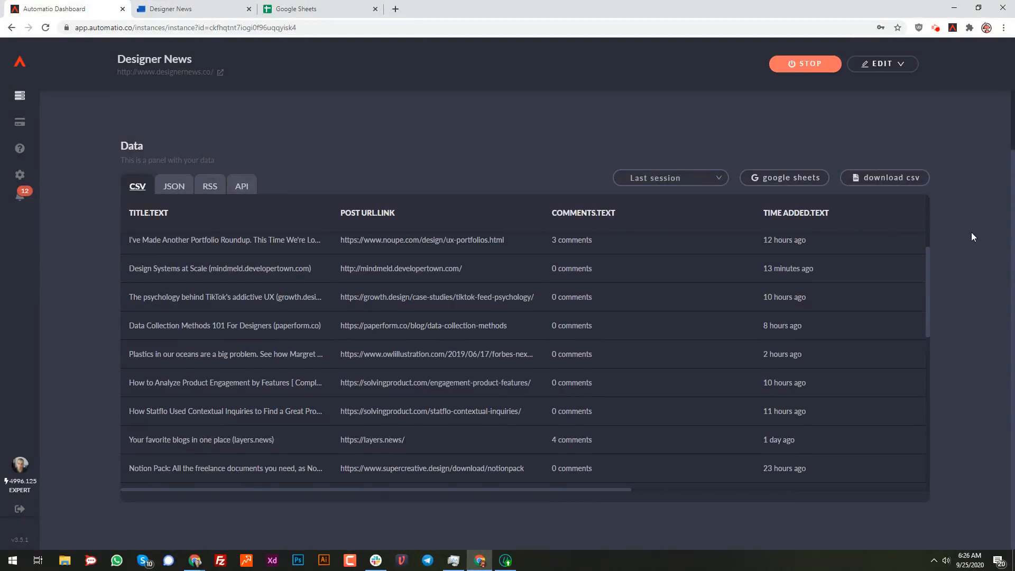
scroll(971, 232, up, 3)
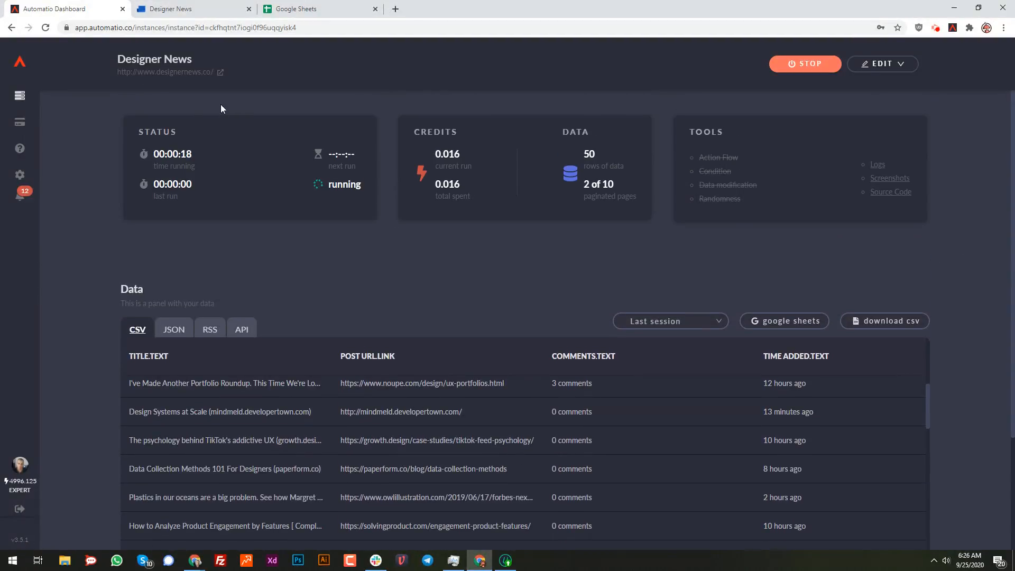
scroll(315, 331, down, 2)
scroll(315, 329, down, 1)
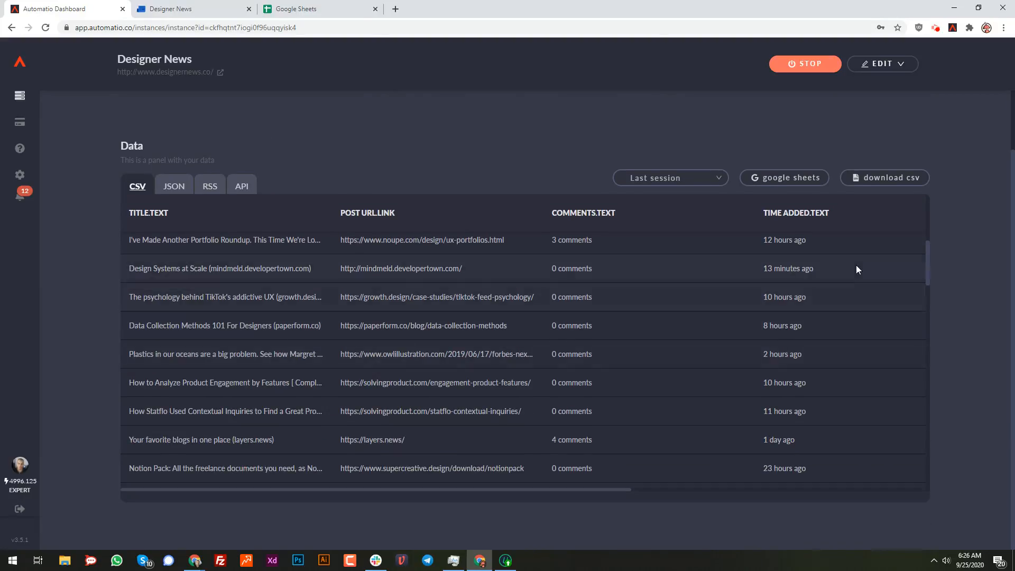
scroll(893, 323, up, 3)
scroll(969, 290, down, 3)
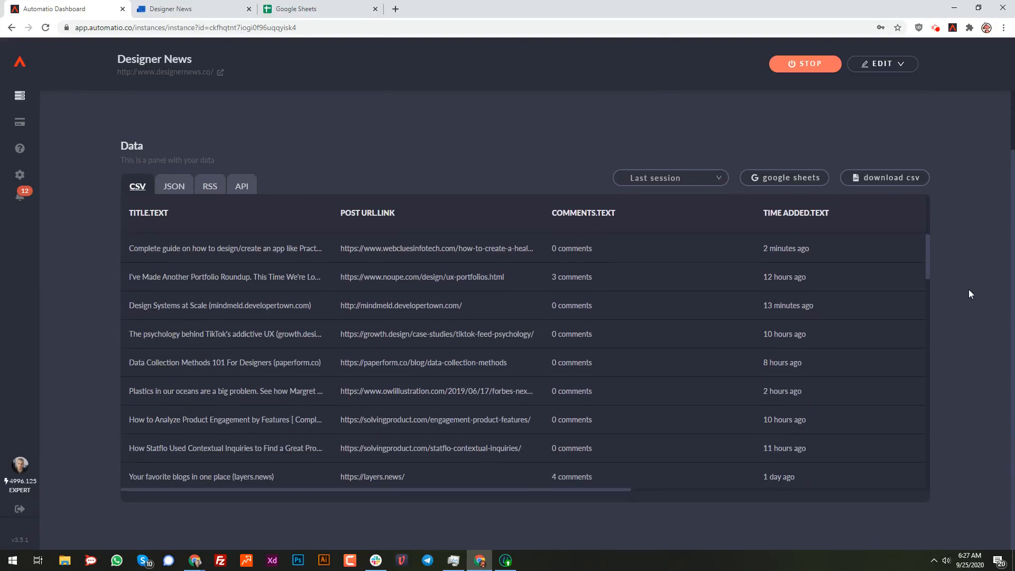
click(884, 180)
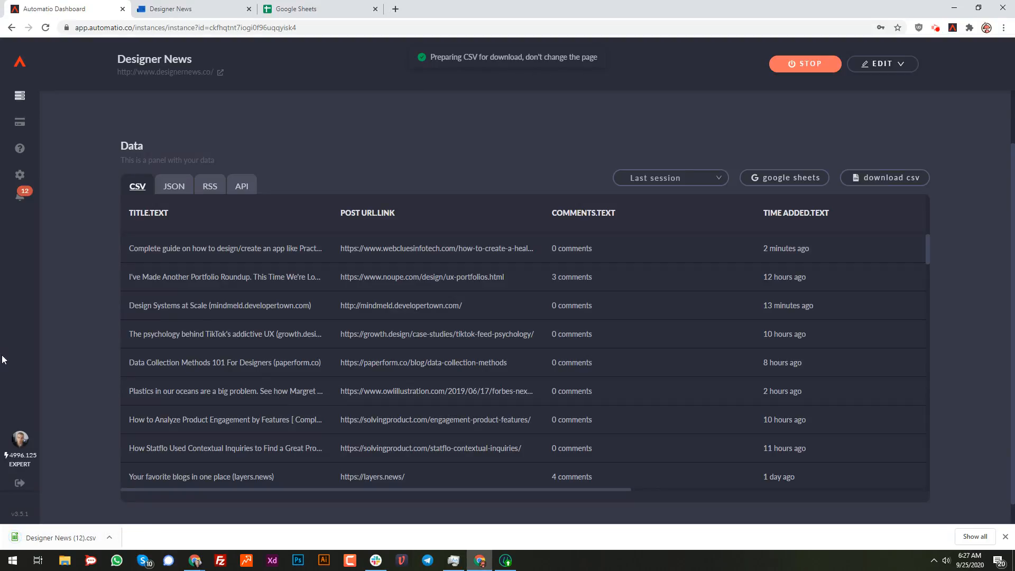
Step: Look at the instance's JSON output and examine its public and secured API details, dismissing the download notice
click(175, 187)
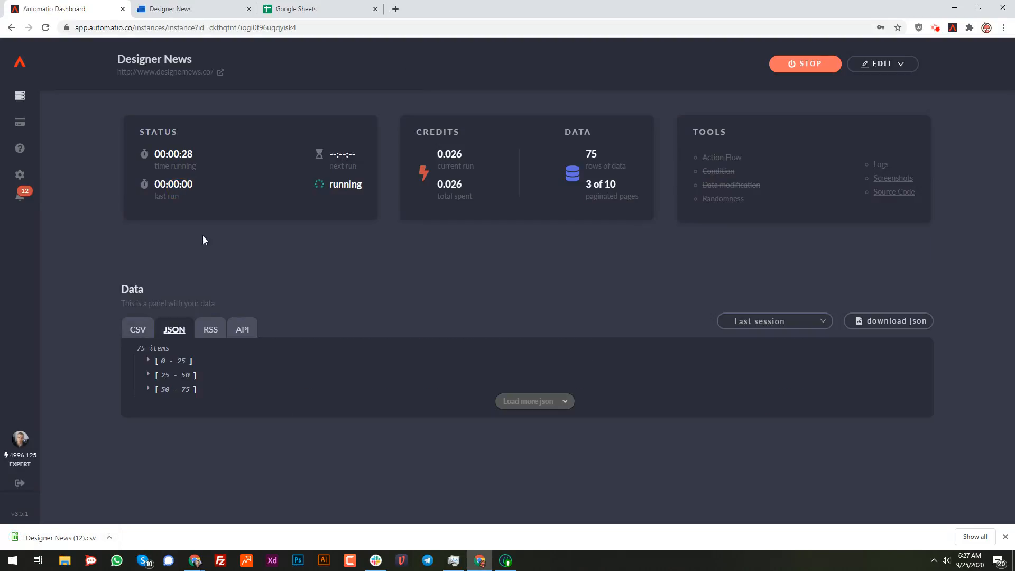
click(242, 330)
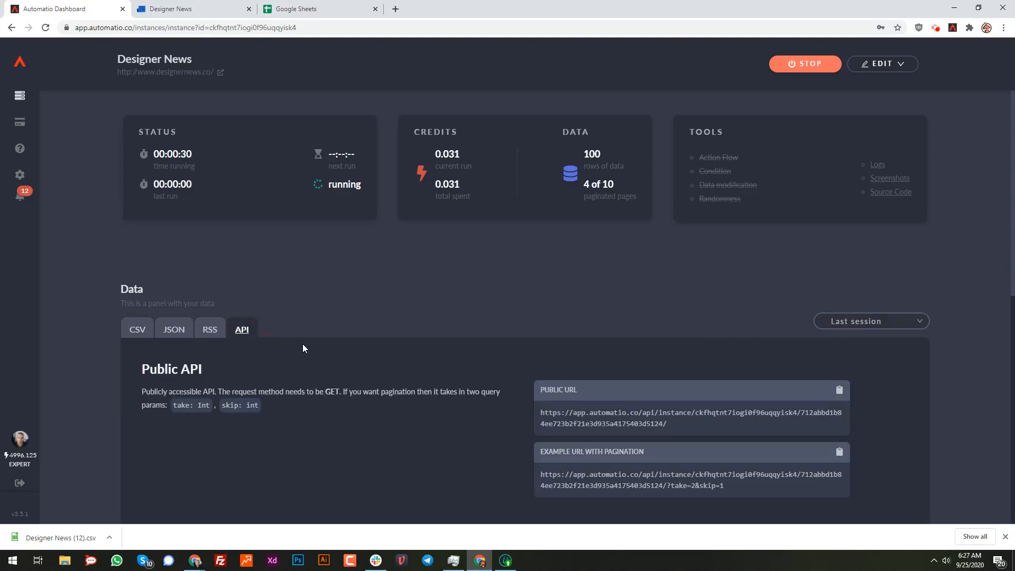
scroll(452, 367, down, 8)
scroll(474, 353, up, 6)
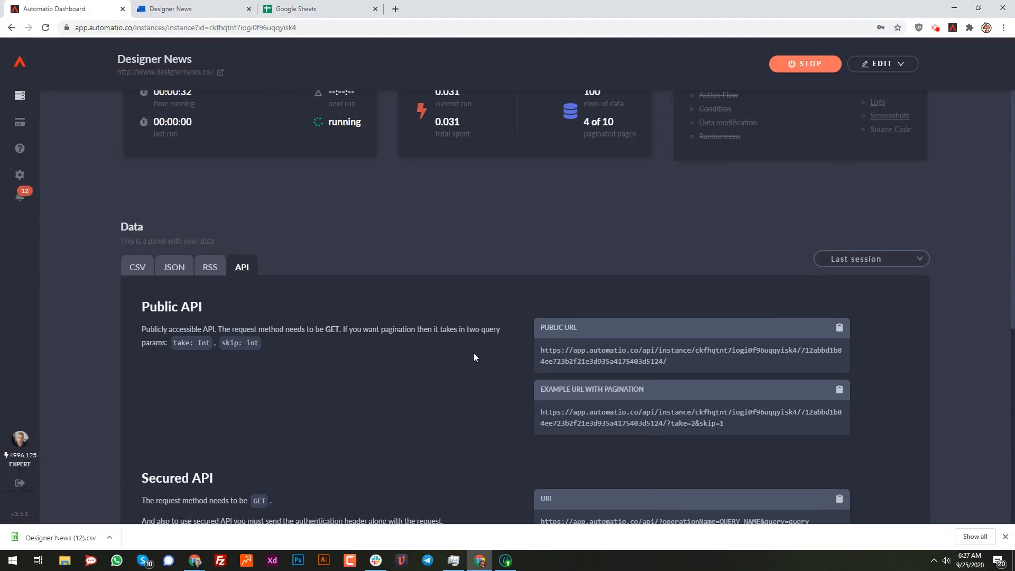
scroll(474, 353, down, 4)
scroll(474, 354, up, 1)
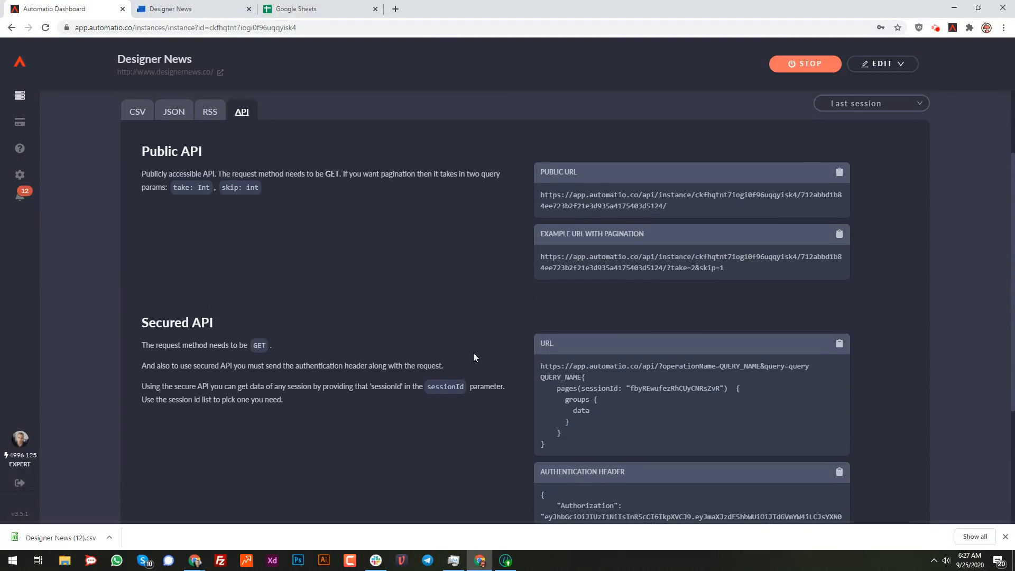
scroll(474, 358, up, 1)
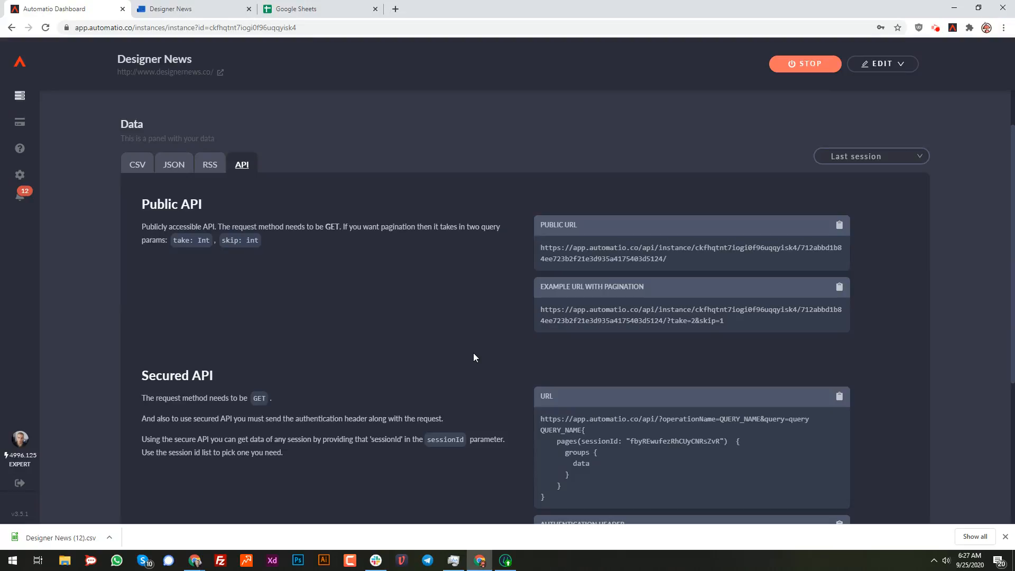
click(1006, 536)
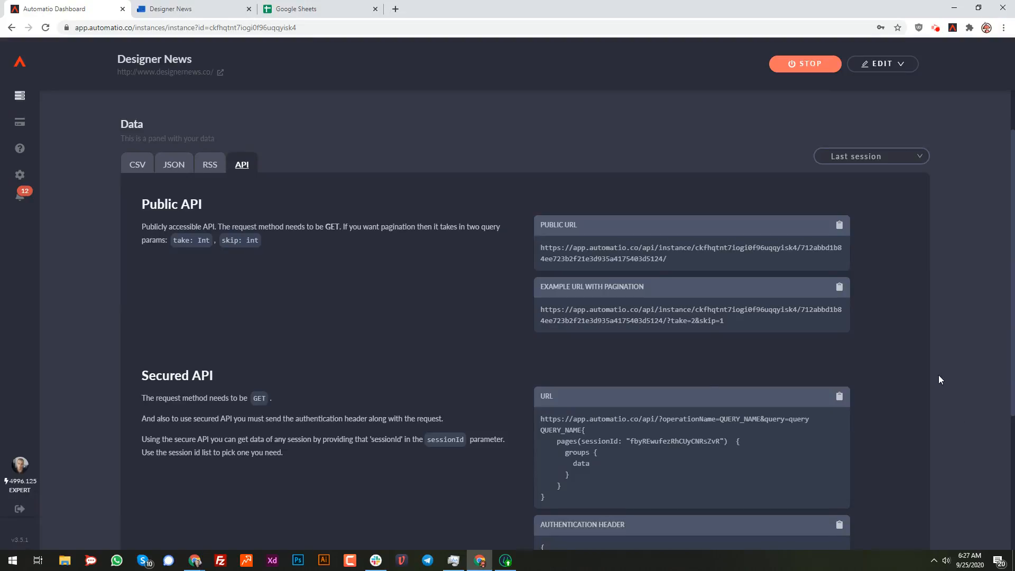
scroll(938, 377, down, 4)
scroll(932, 383, up, 5)
scroll(932, 383, down, 3)
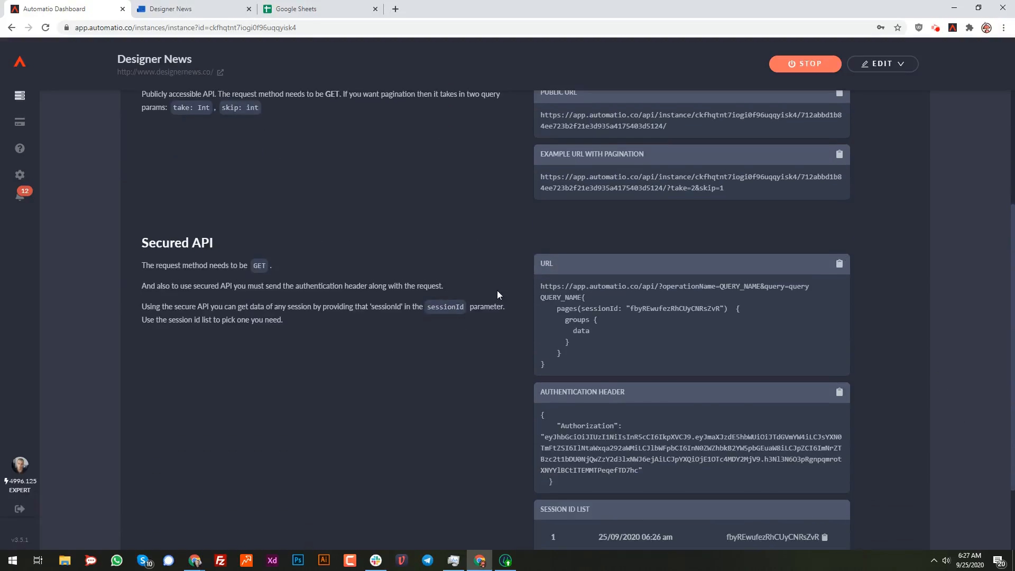
scroll(686, 346, up, 3)
scroll(732, 374, down, 2)
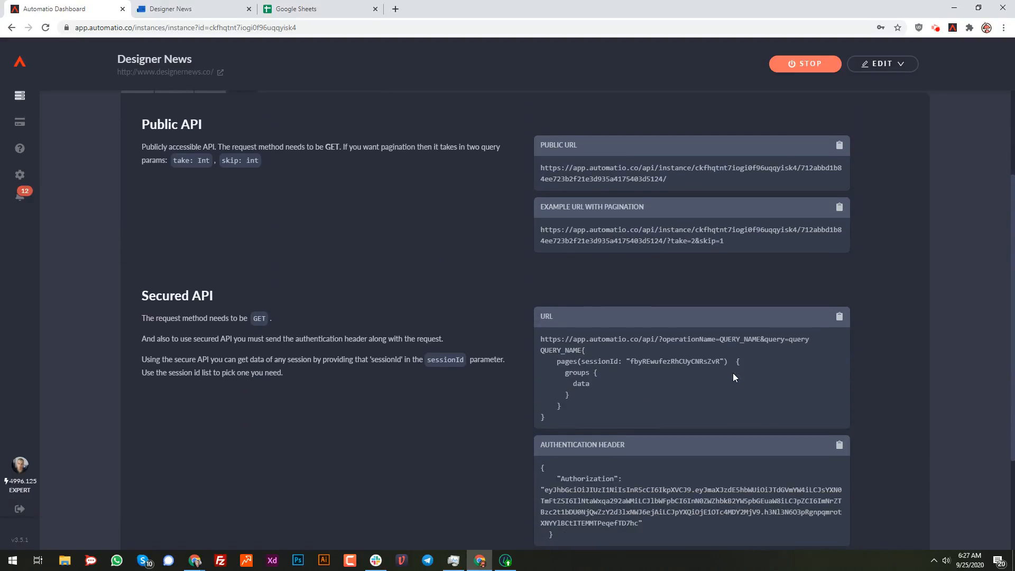
Step: Sync the instance's CSV data with a newly created Google Sheet and open that spreadsheet
scroll(360, 340, up, 3)
scroll(361, 338, up, 1)
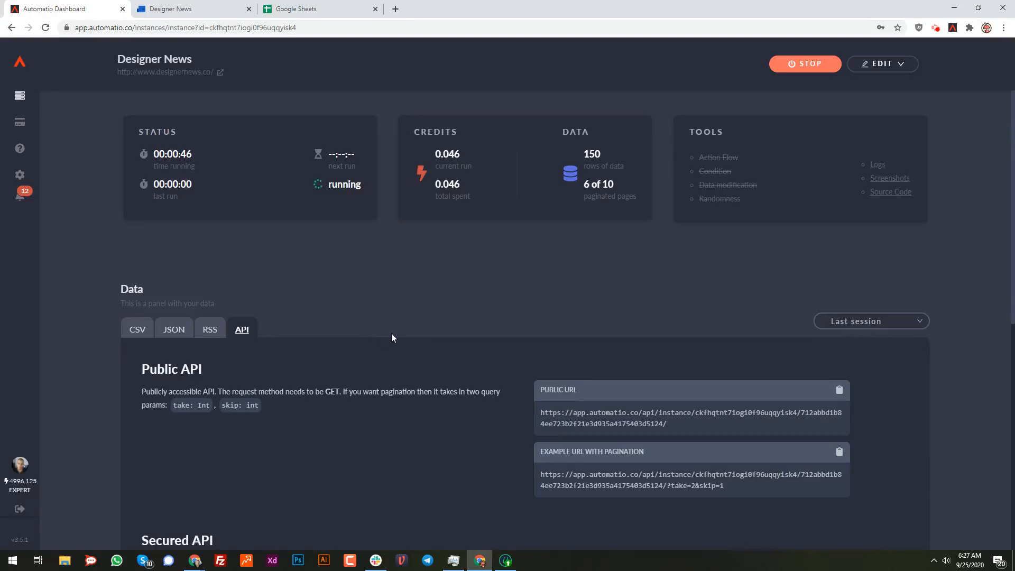
click(143, 334)
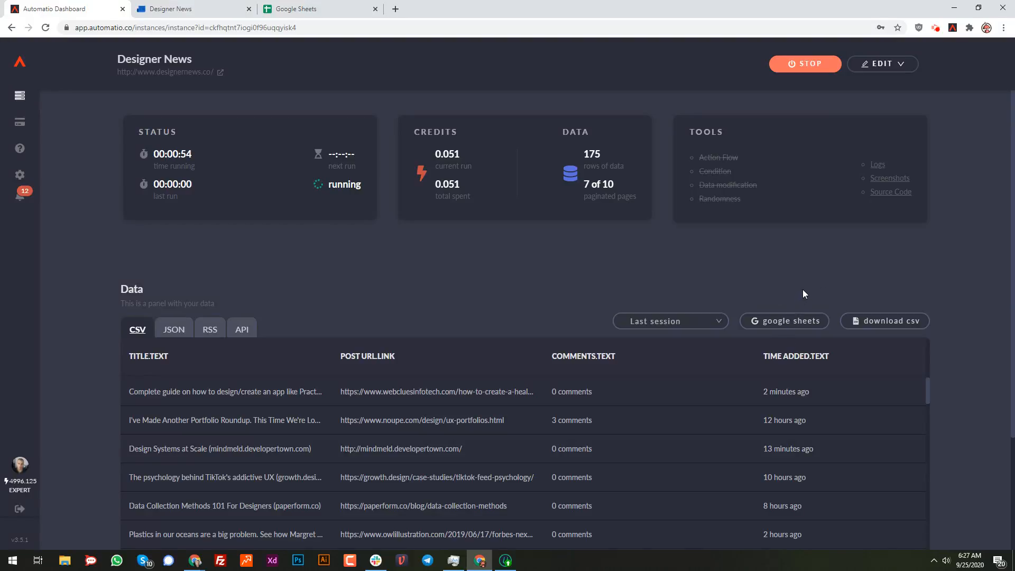
click(783, 324)
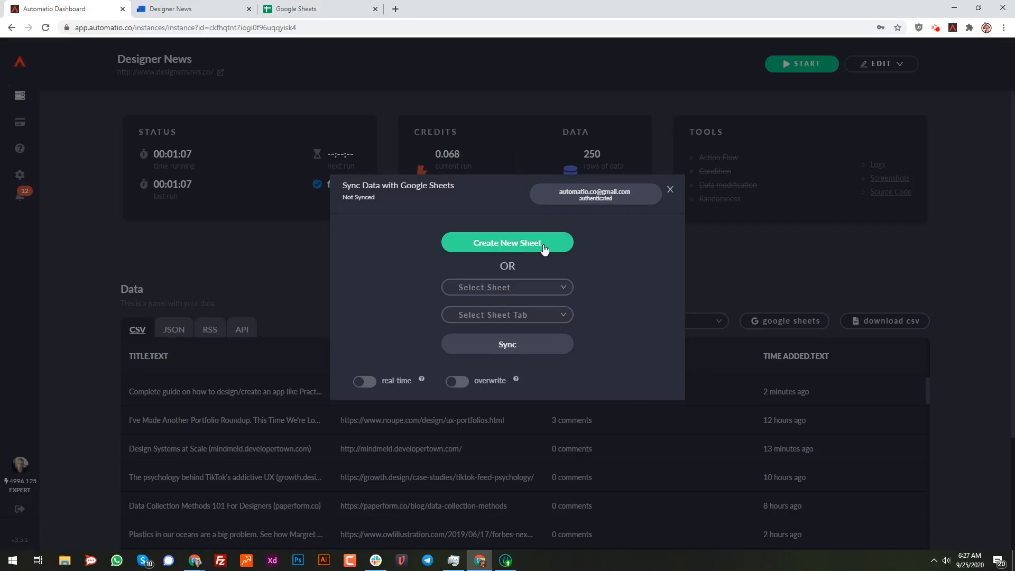
click(555, 289)
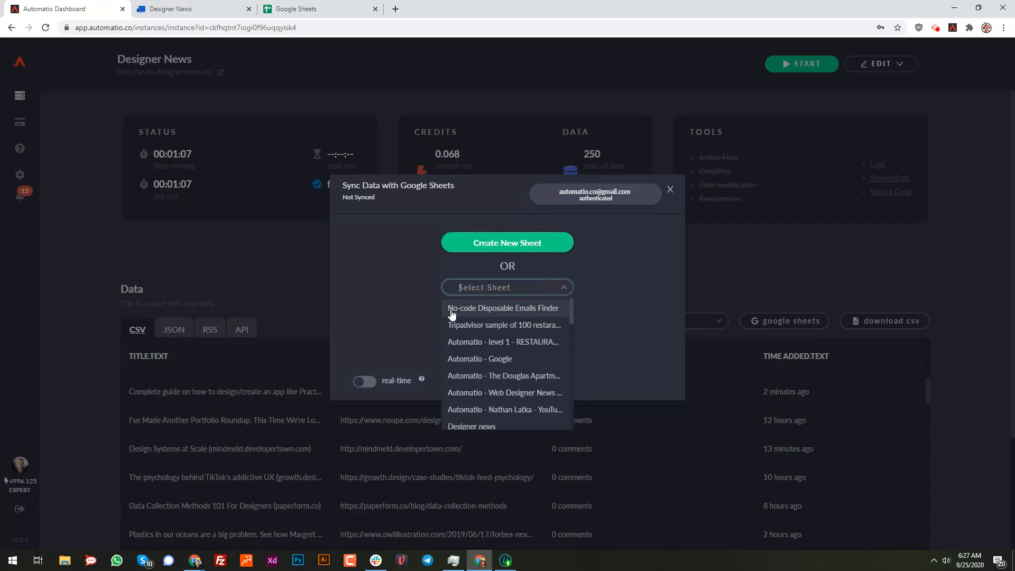
click(642, 278)
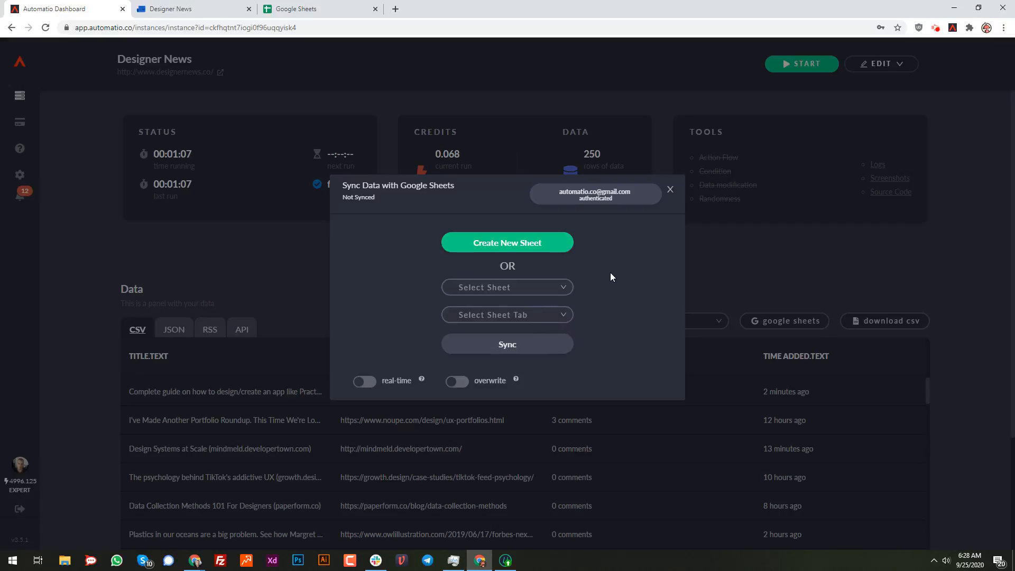
click(491, 245)
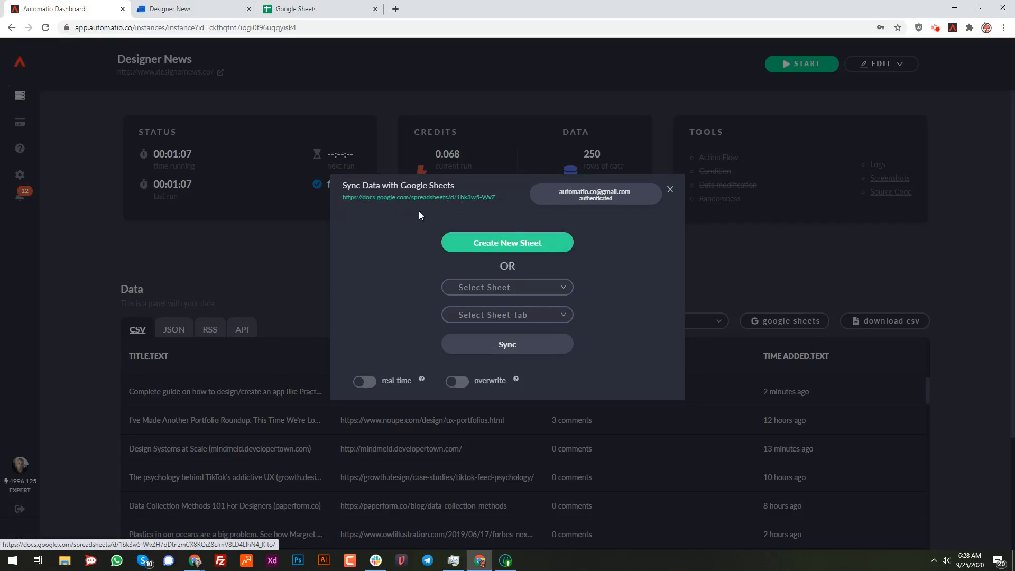
click(402, 200)
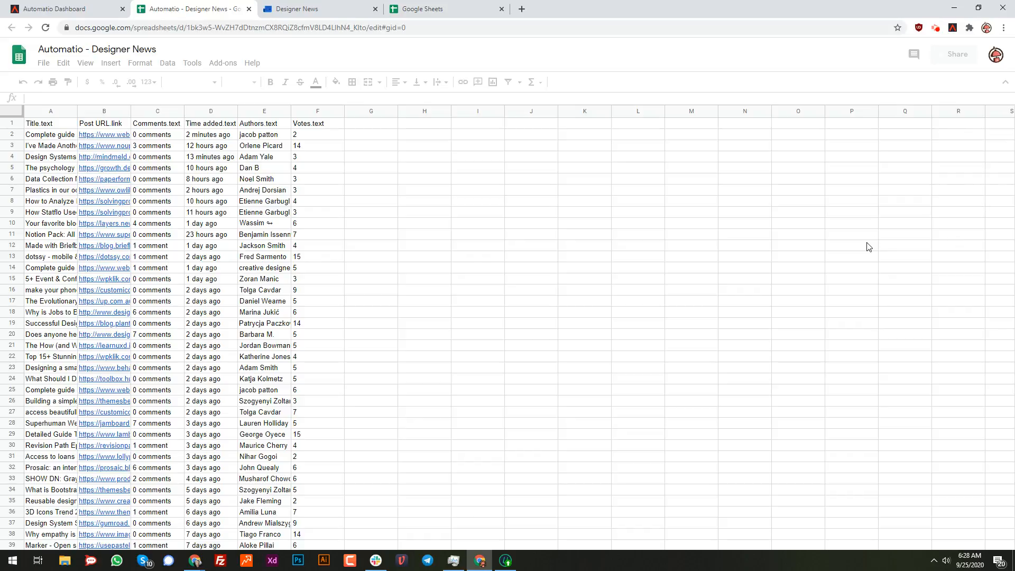
drag(1012, 126, 1014, 117)
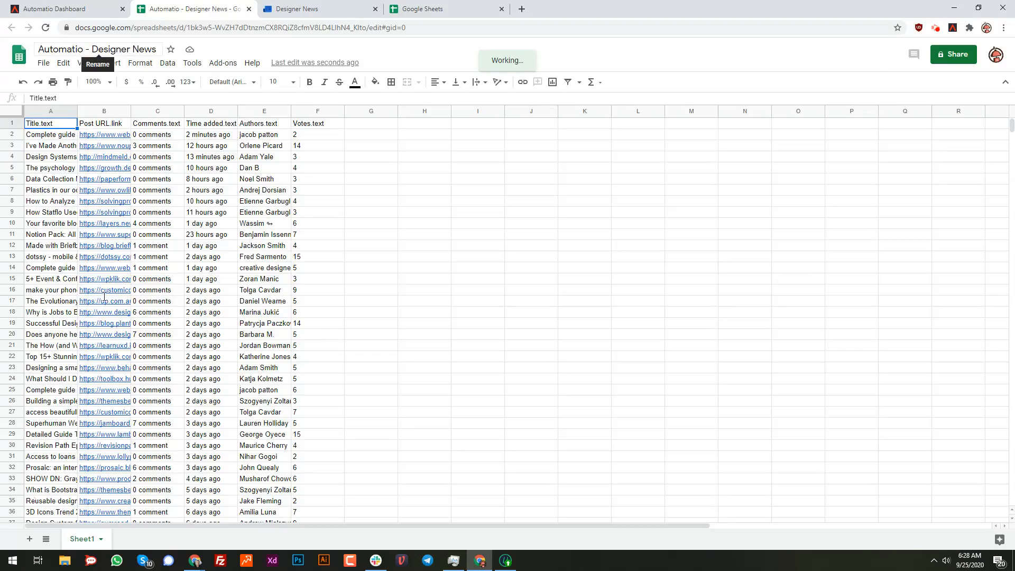
Step: Add a second sheet to the Automatio - Designer News spreadsheet and name it "test sheet"
click(29, 539)
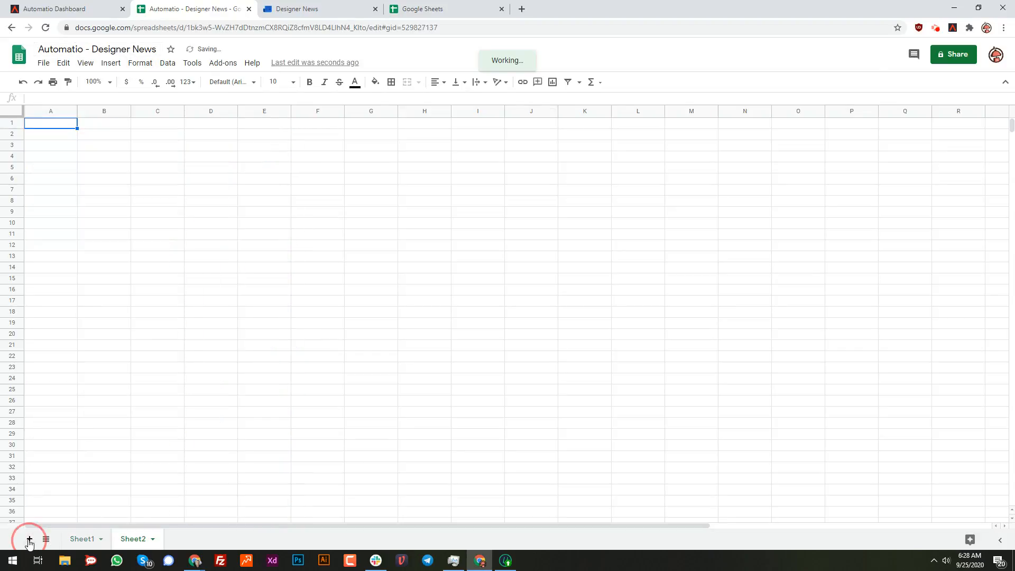
double_click(135, 540)
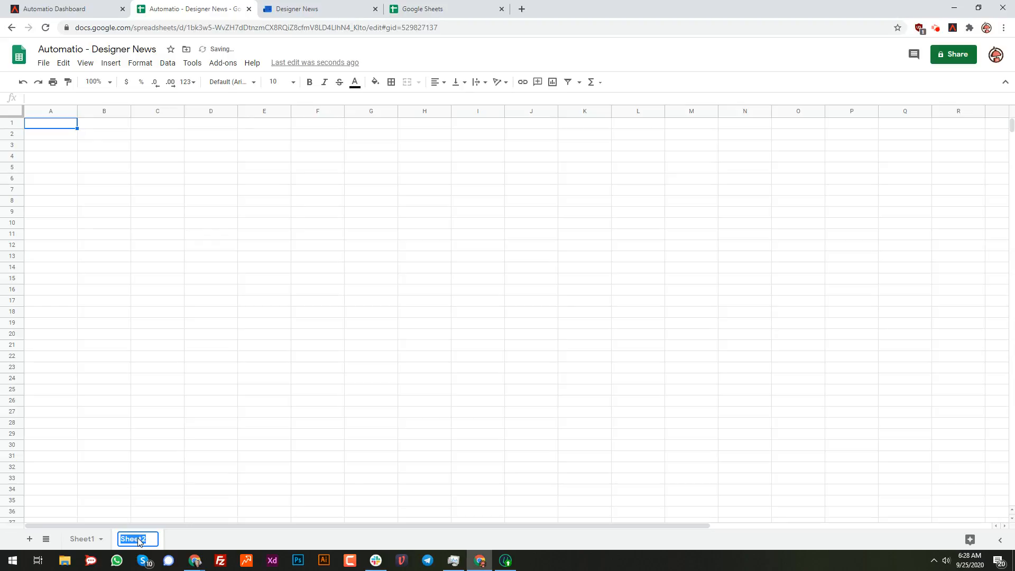
text(test )
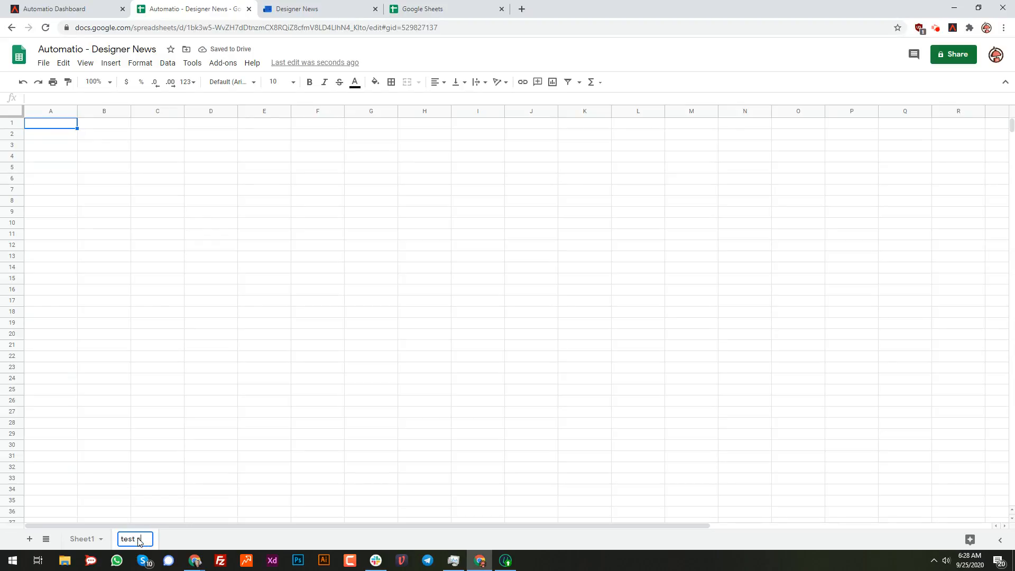
text(sheet)
key(Return)
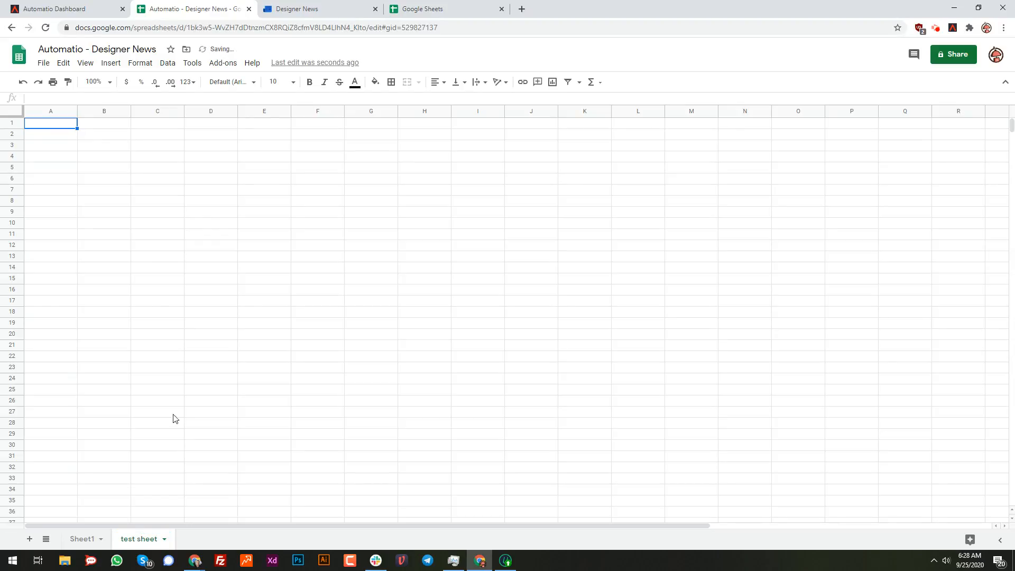
Step: In the Automatio dashboard, enable real-time Google Sheets sync and sync the data to "test sheet" in the Automatio - Designer News spreadsheet
click(84, 5)
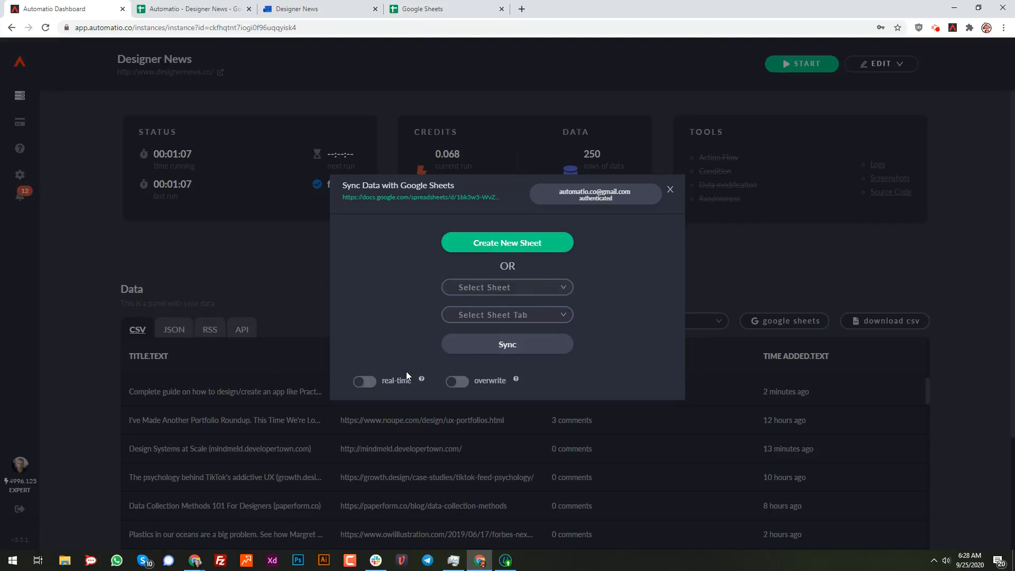
click(366, 385)
mouse_move(423, 381)
click(552, 287)
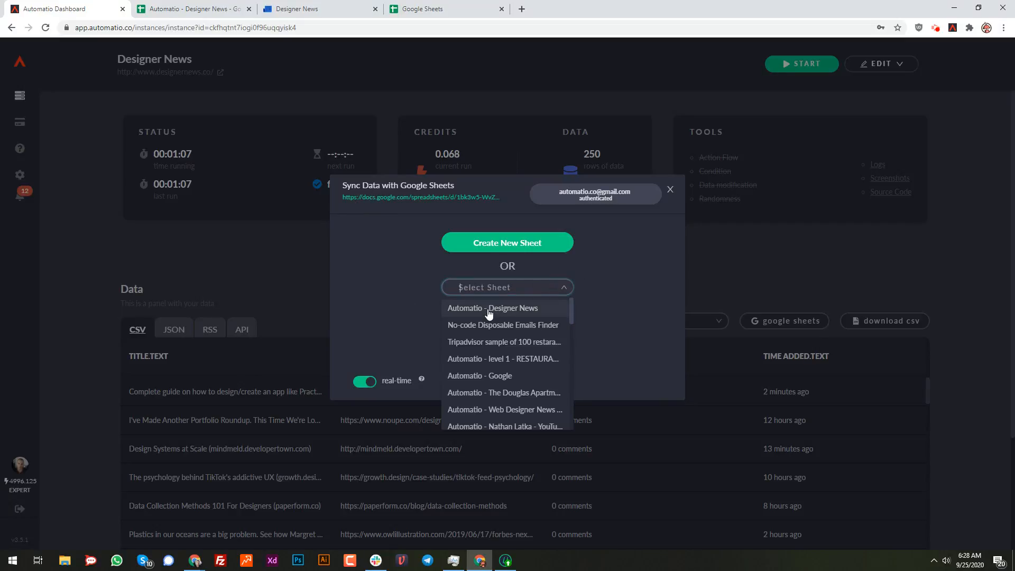
click(487, 311)
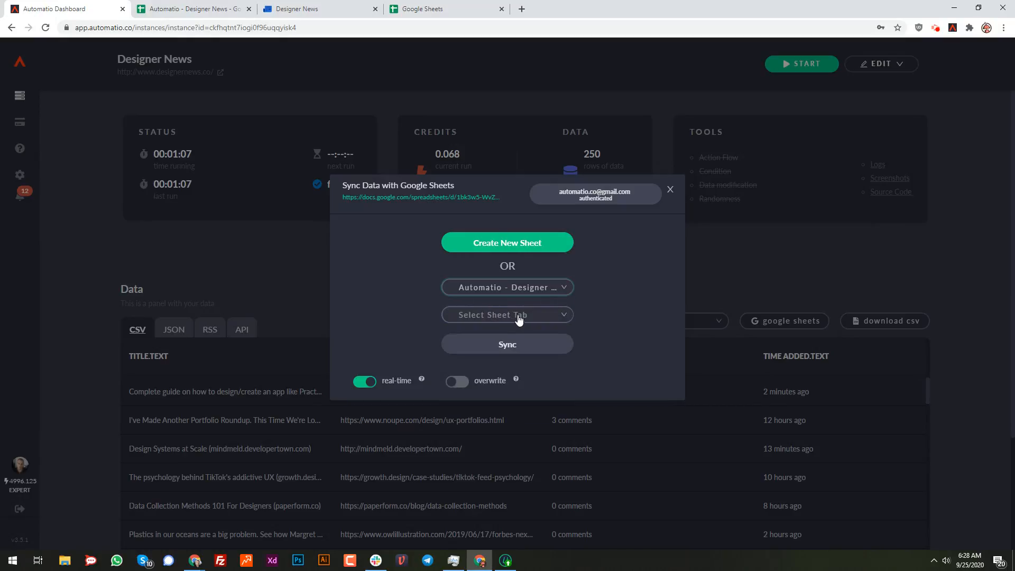
click(543, 315)
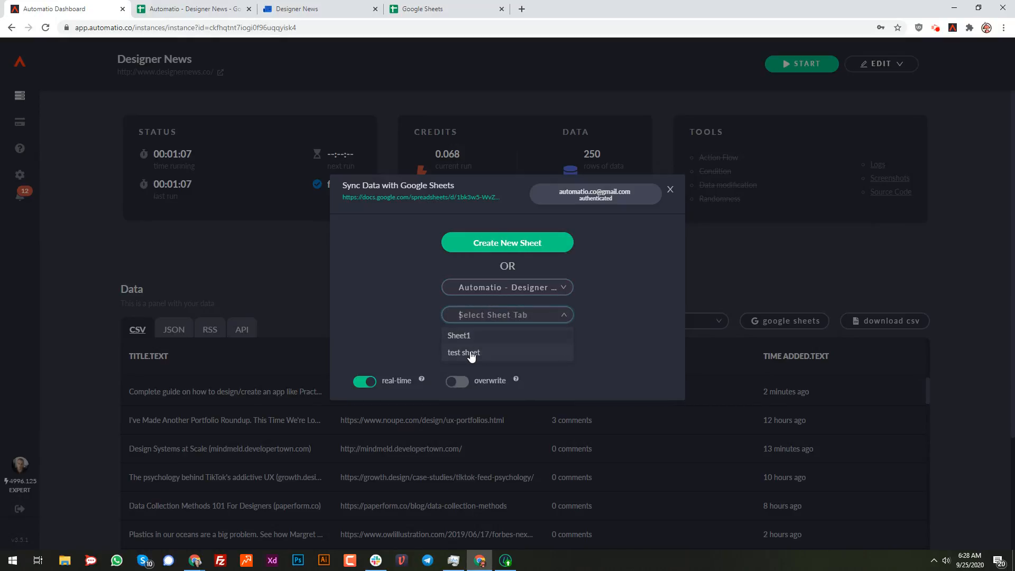
click(463, 355)
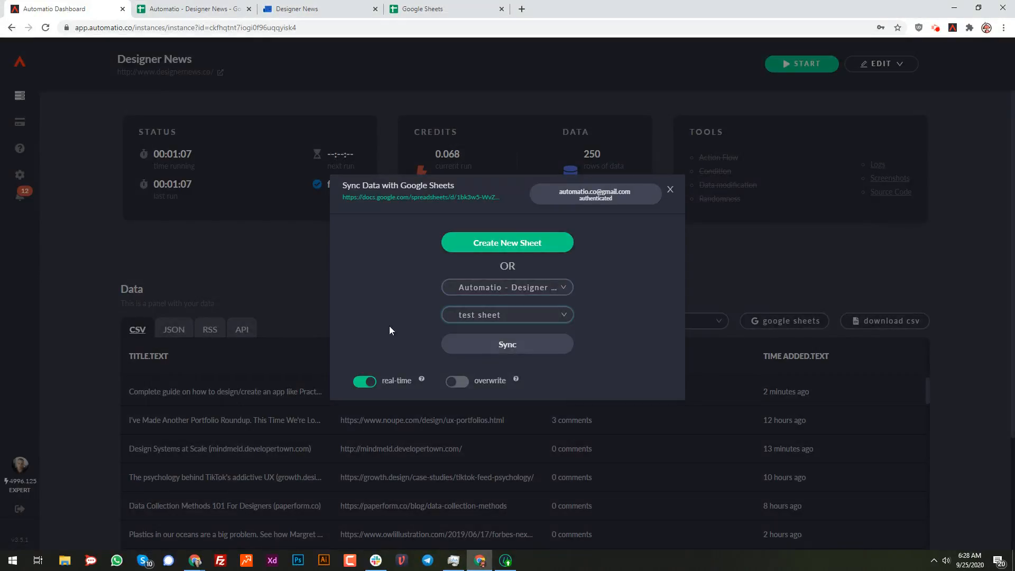
click(512, 343)
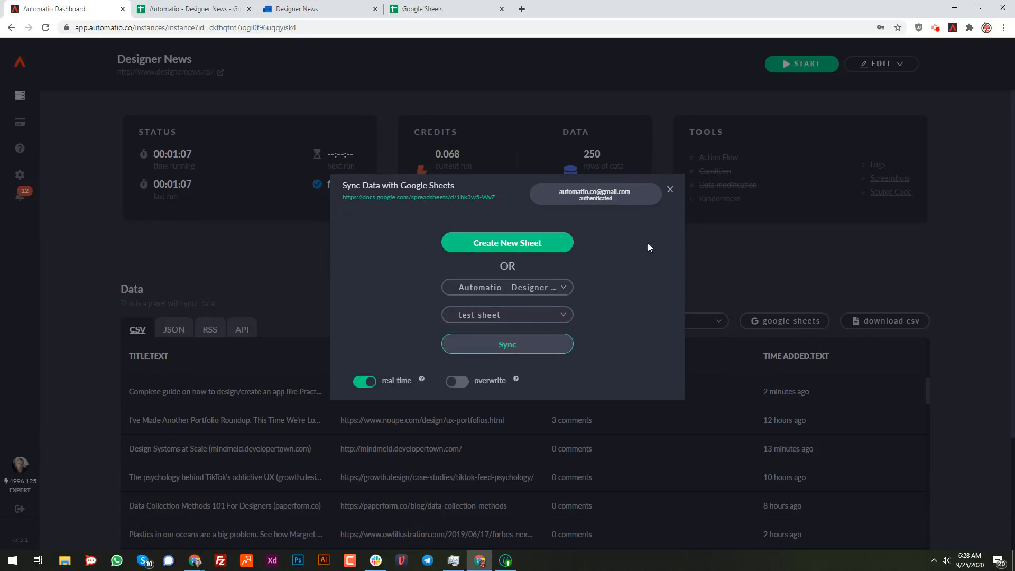
click(671, 190)
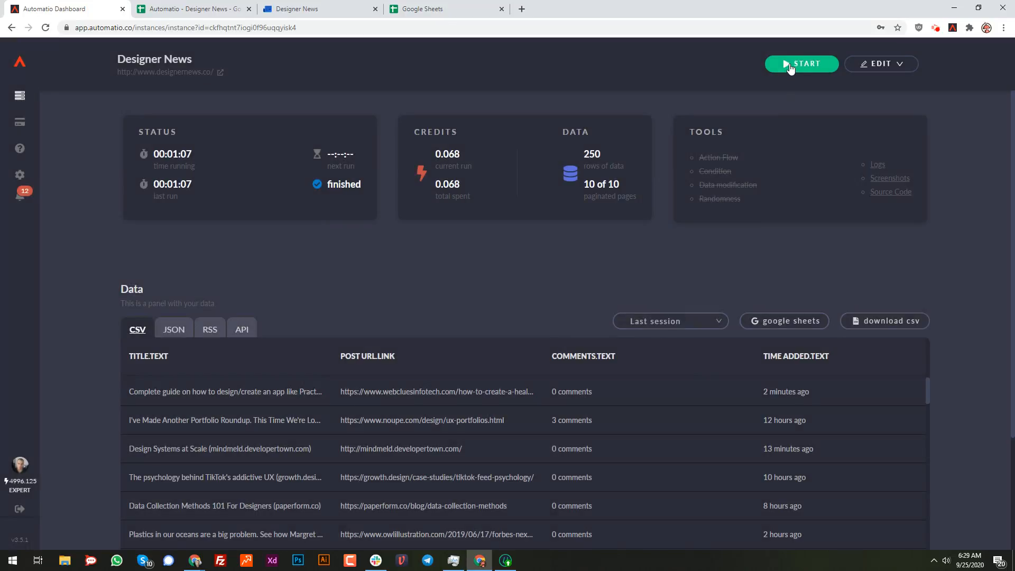
Step: Start the Designer News bot again and review the rows synced to "test sheet" down to the last one
click(799, 65)
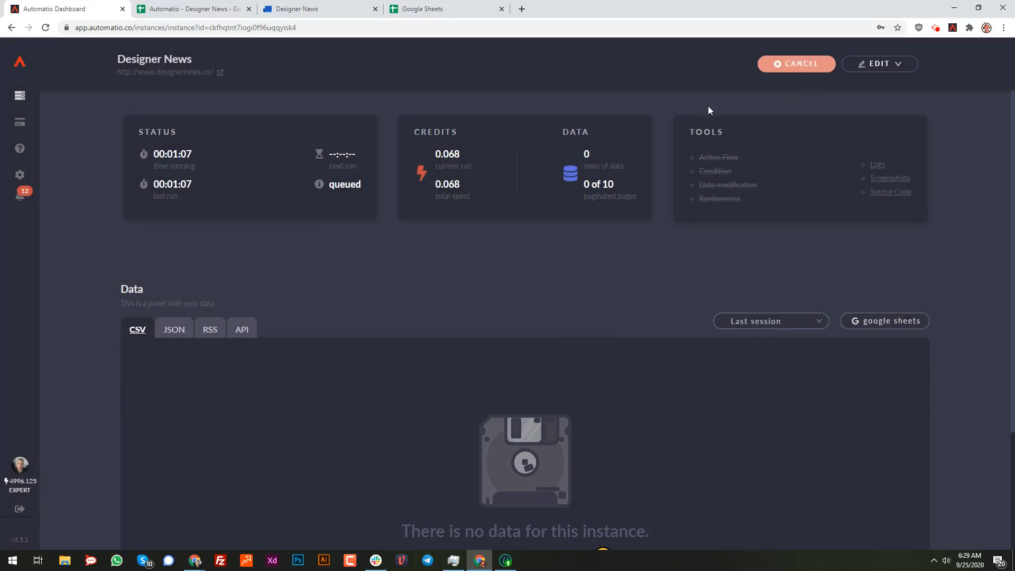
click(176, 6)
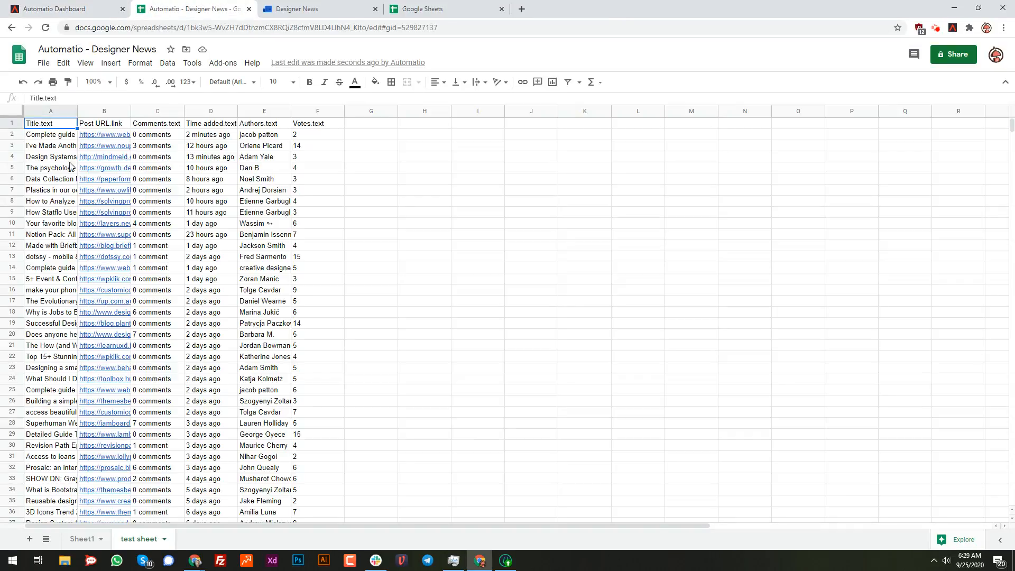
scroll(166, 262, down, 10)
scroll(168, 269, down, 20)
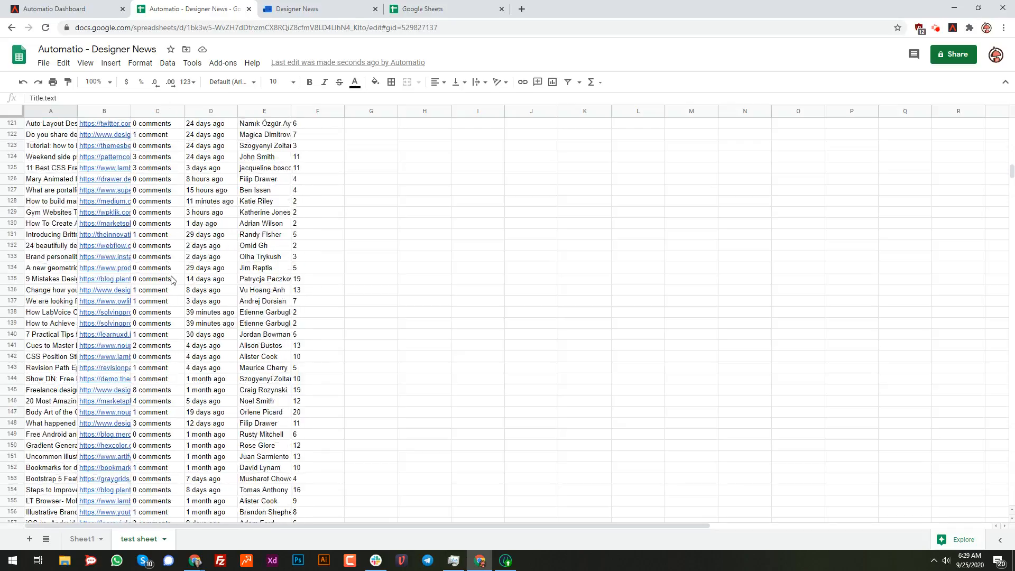
scroll(170, 279, down, 12)
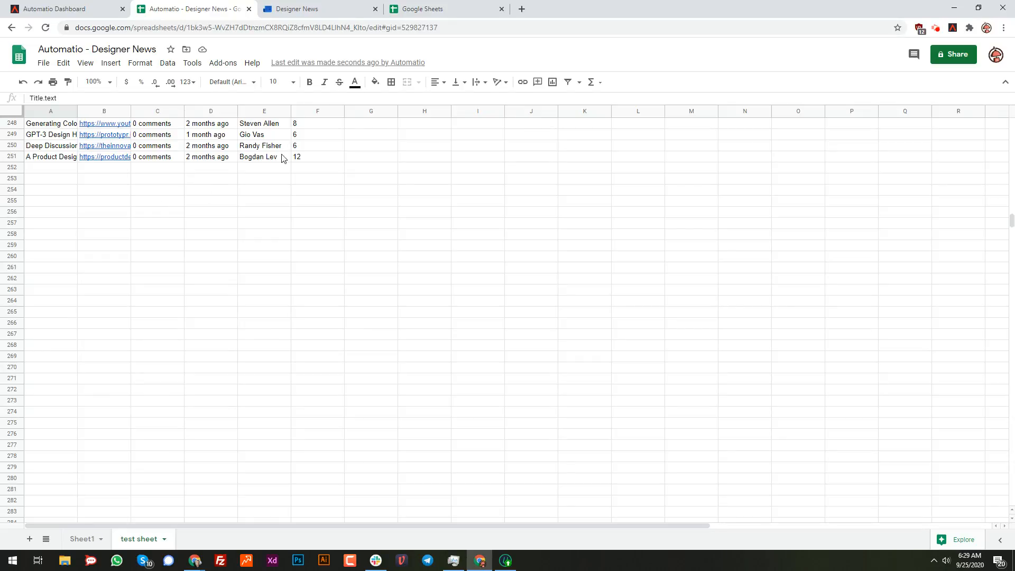
Step: Compare the running instance's row count in the dashboard with the rows being appended to "test sheet"
click(77, 5)
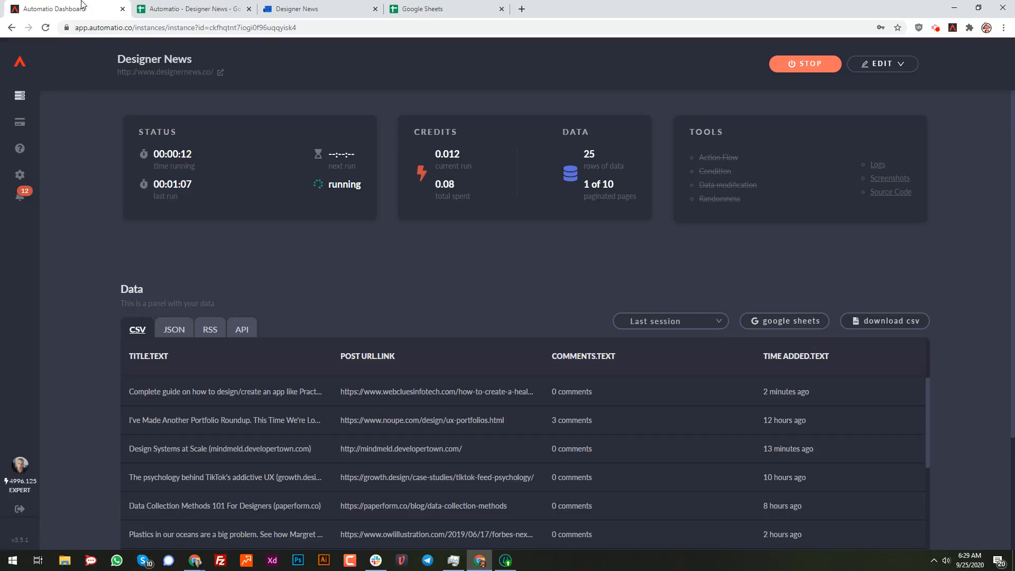
click(203, 6)
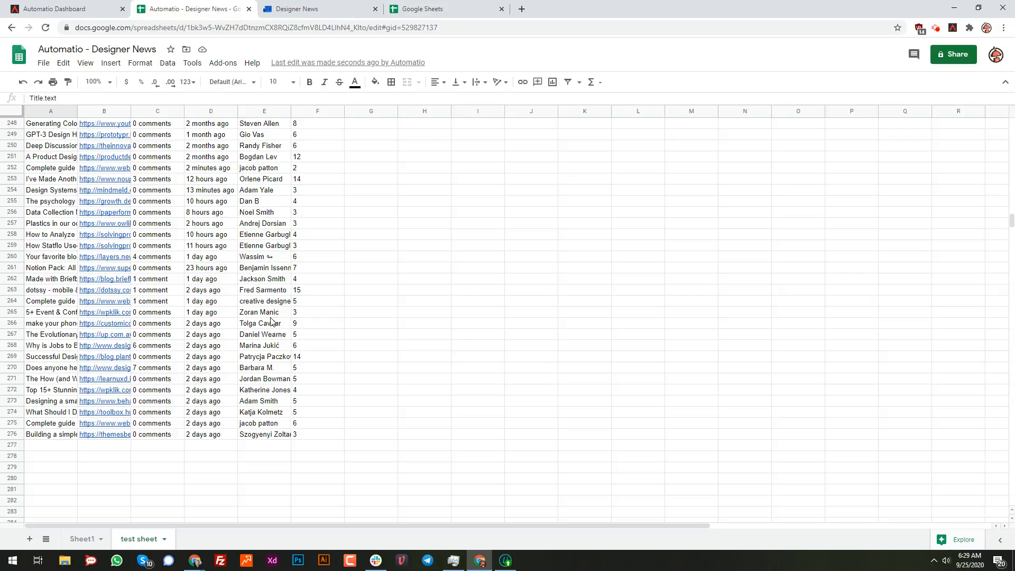
scroll(107, 271, down, 4)
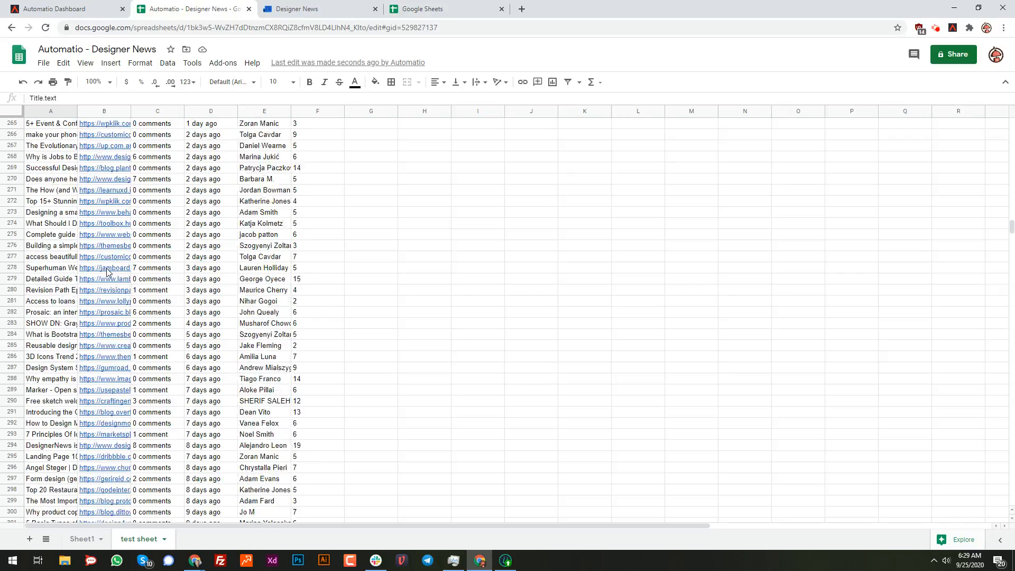
scroll(107, 271, down, 6)
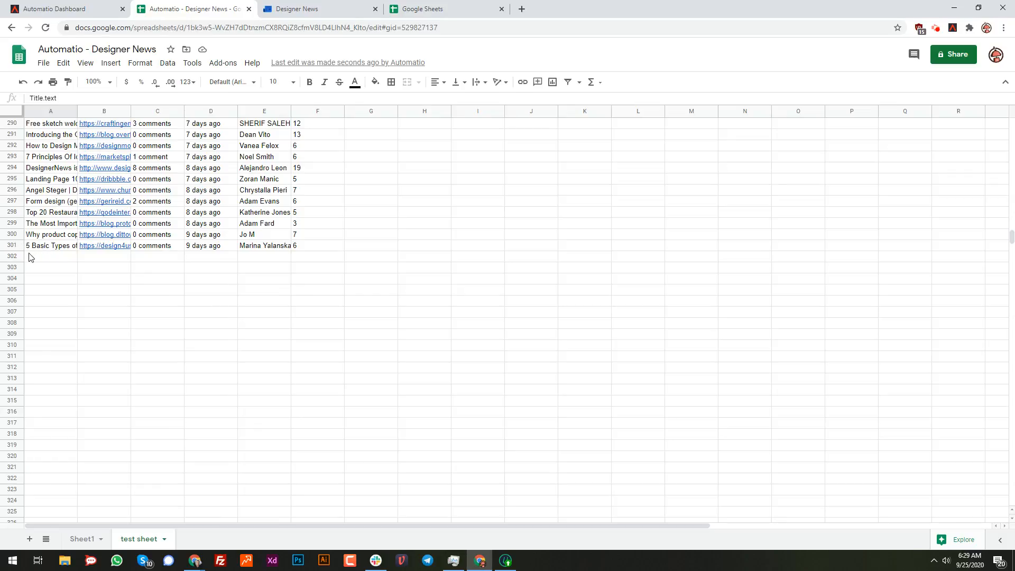
scroll(67, 261, down, 5)
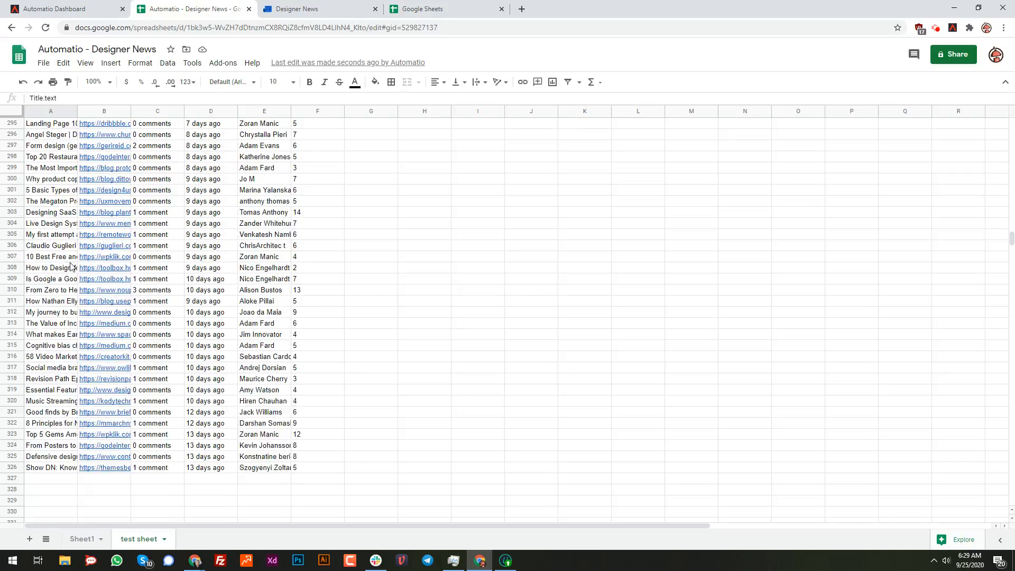
scroll(104, 363, down, 1)
click(58, 9)
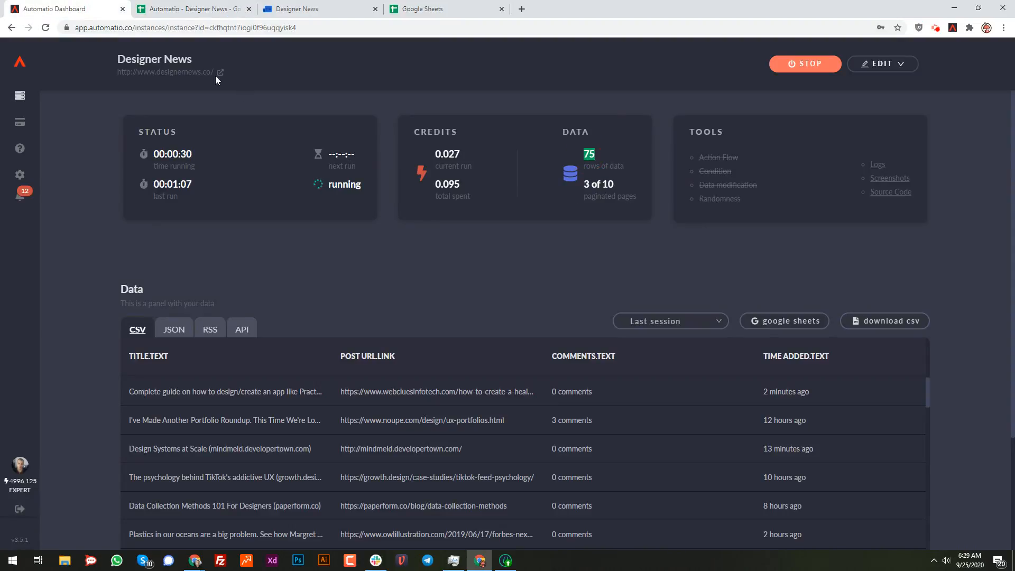
click(188, 10)
scroll(159, 357, down, 7)
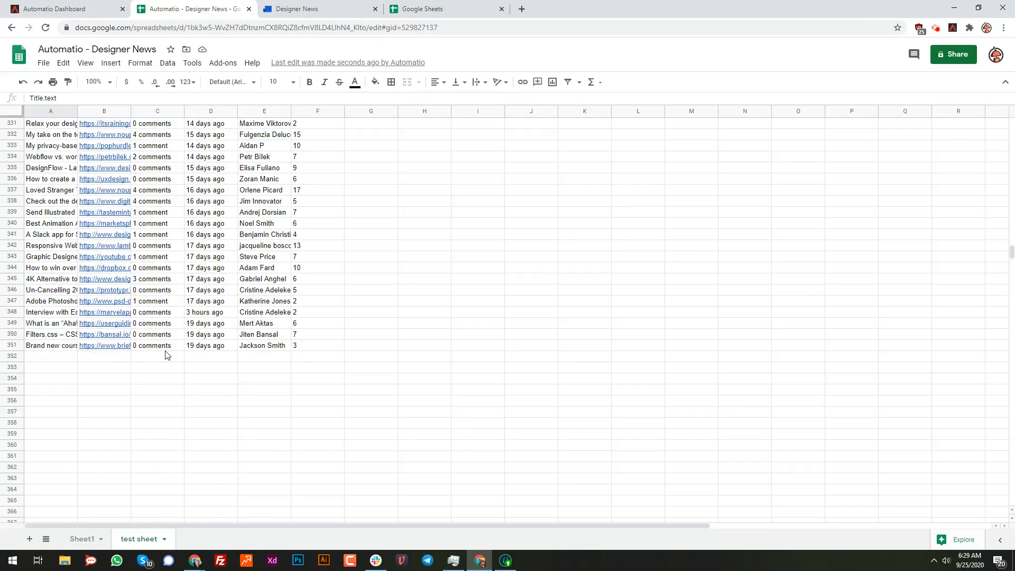
click(95, 4)
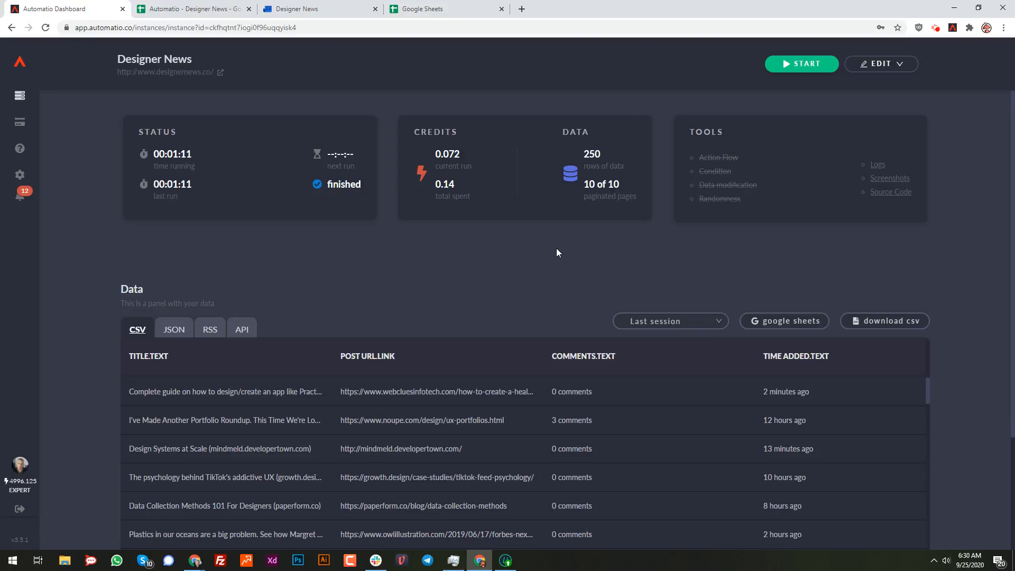
Step: Examine the appended rows through the end of "test sheet", then return to the instance's data in the Automatio dashboard
click(233, 6)
scroll(390, 404, down, 10)
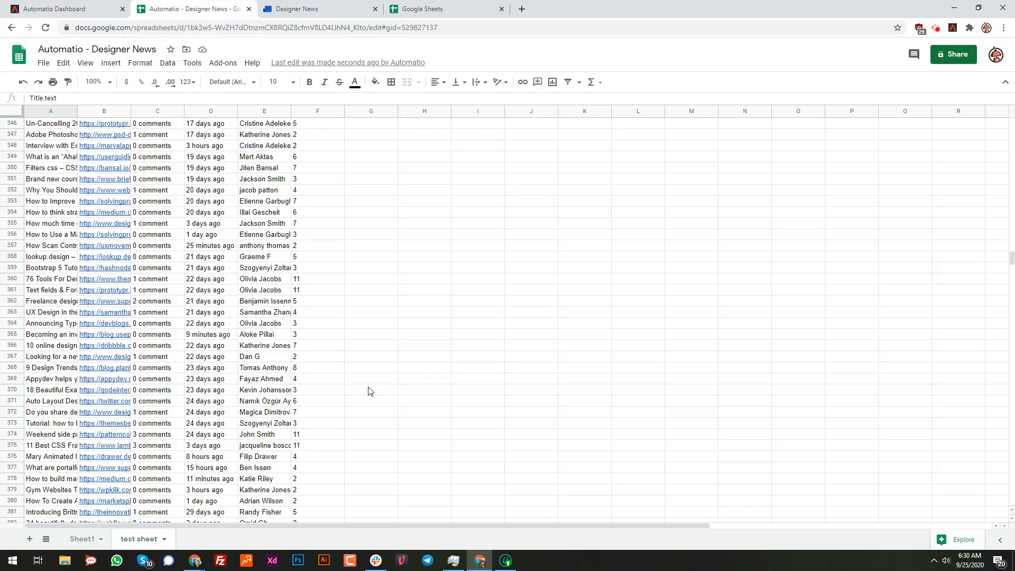
scroll(389, 404, down, 20)
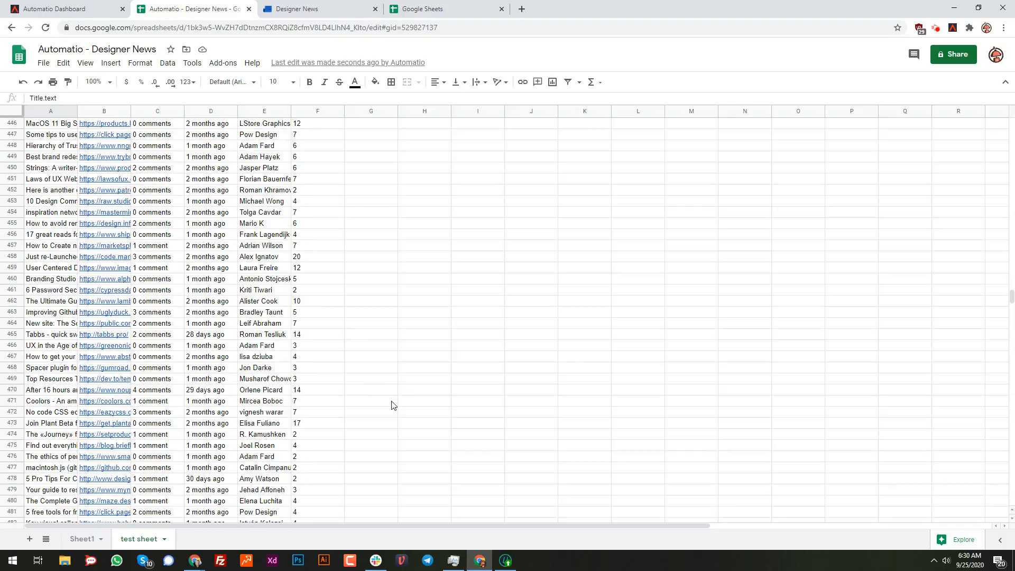
scroll(619, 367, up, 3)
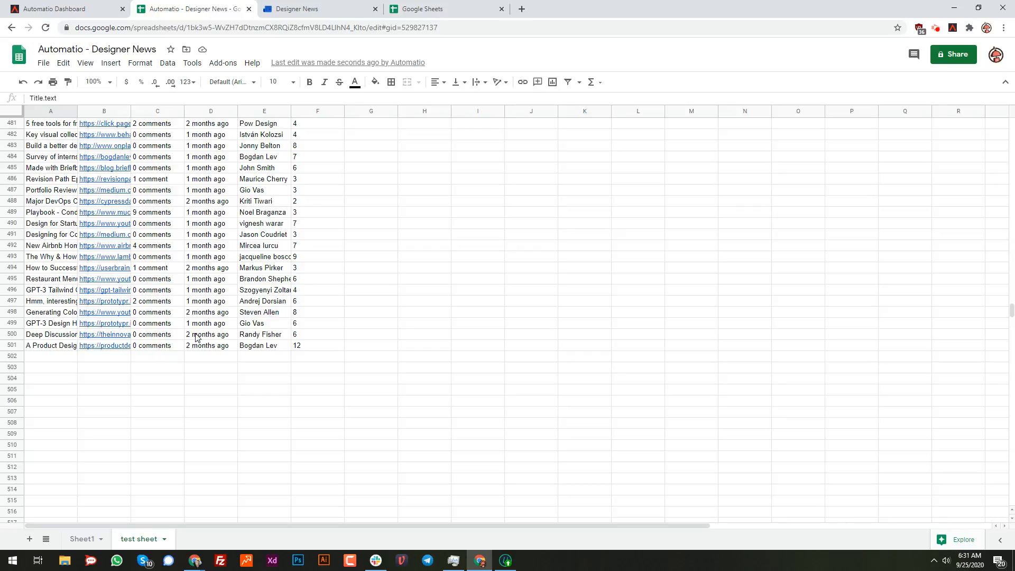
click(58, 9)
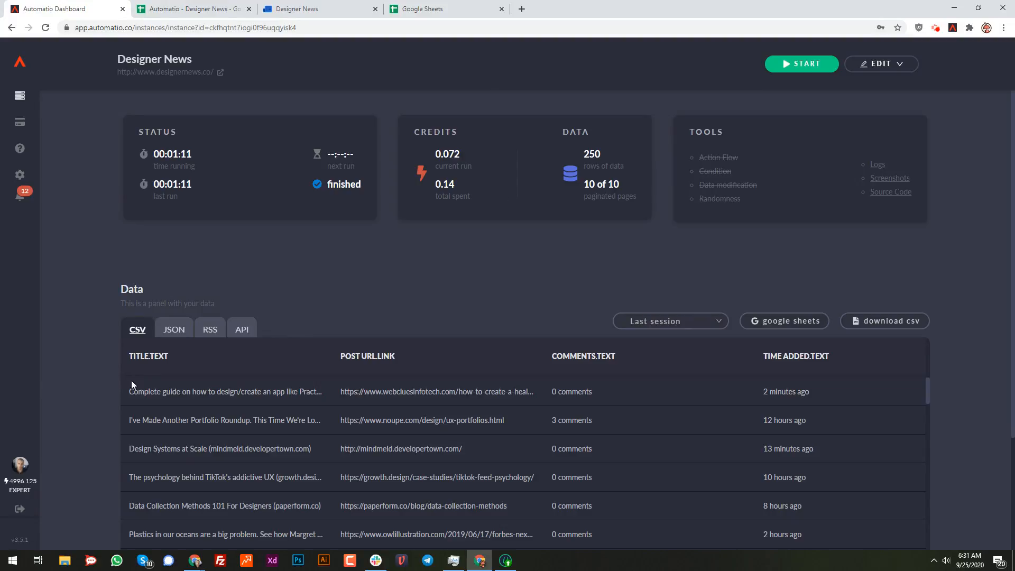
scroll(246, 315, down, 3)
scroll(356, 319, up, 3)
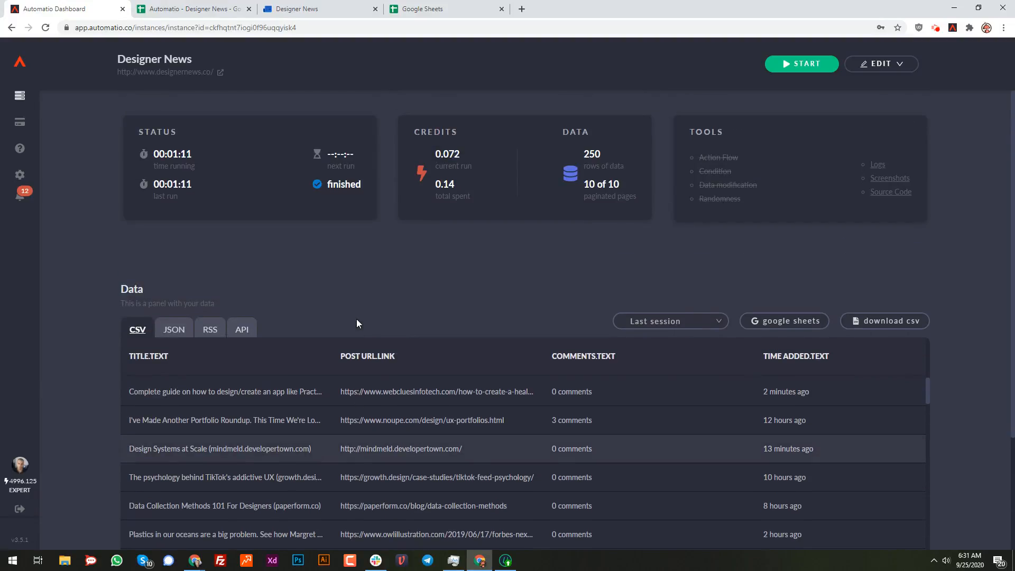